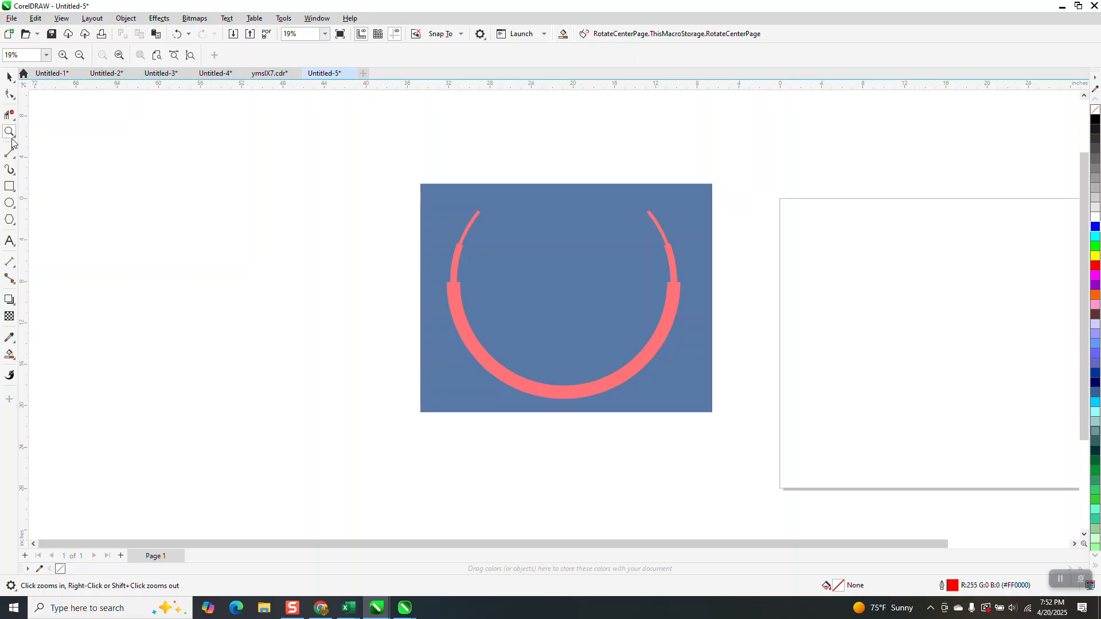
Measure the width across the ring in the reference image between the two ends of its thick band
left_click_drag(421, 181, 724, 402)
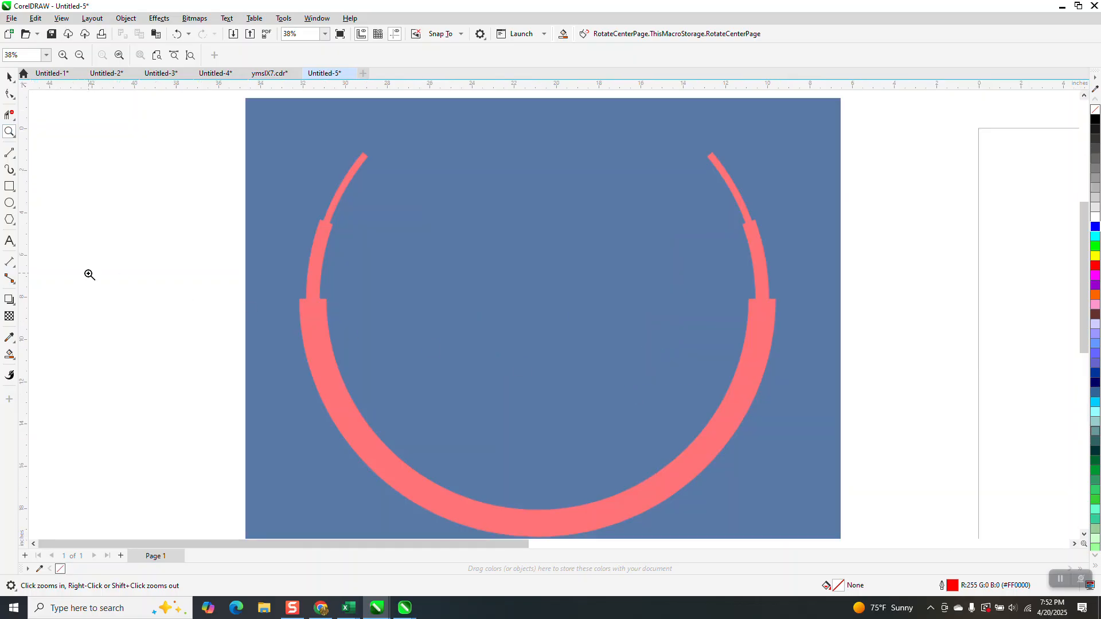
left_click(9, 262)
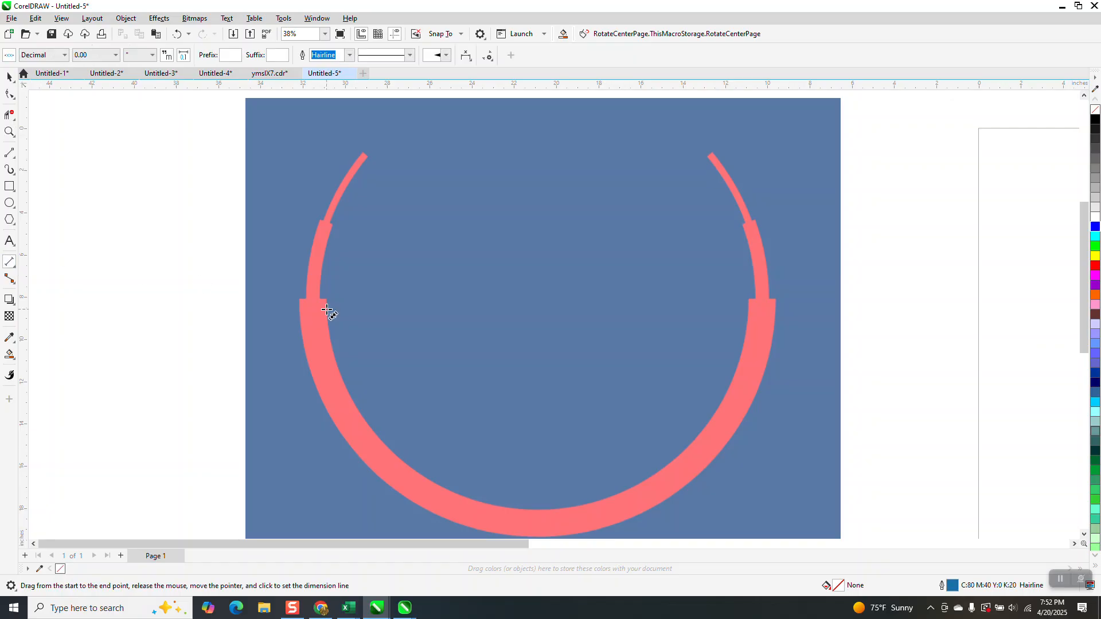
left_click_drag(313, 305, 764, 304)
left_click(763, 304)
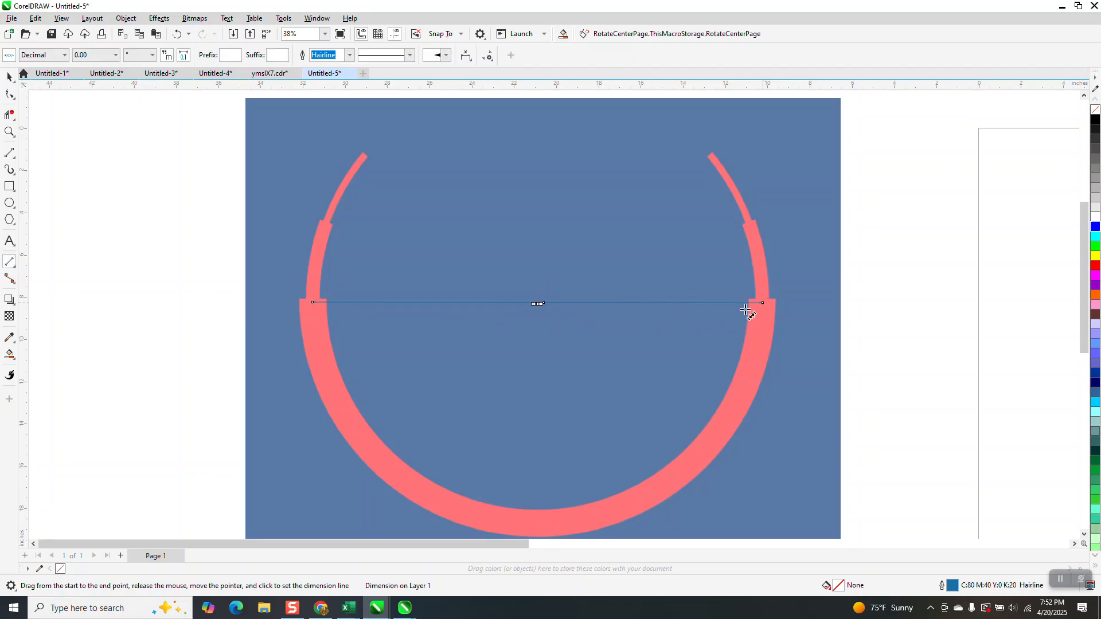
key("Delete")
Draw a circle, set its diameter to 21 inches and centre it on the page
scroll(171, 223, "down", 1)
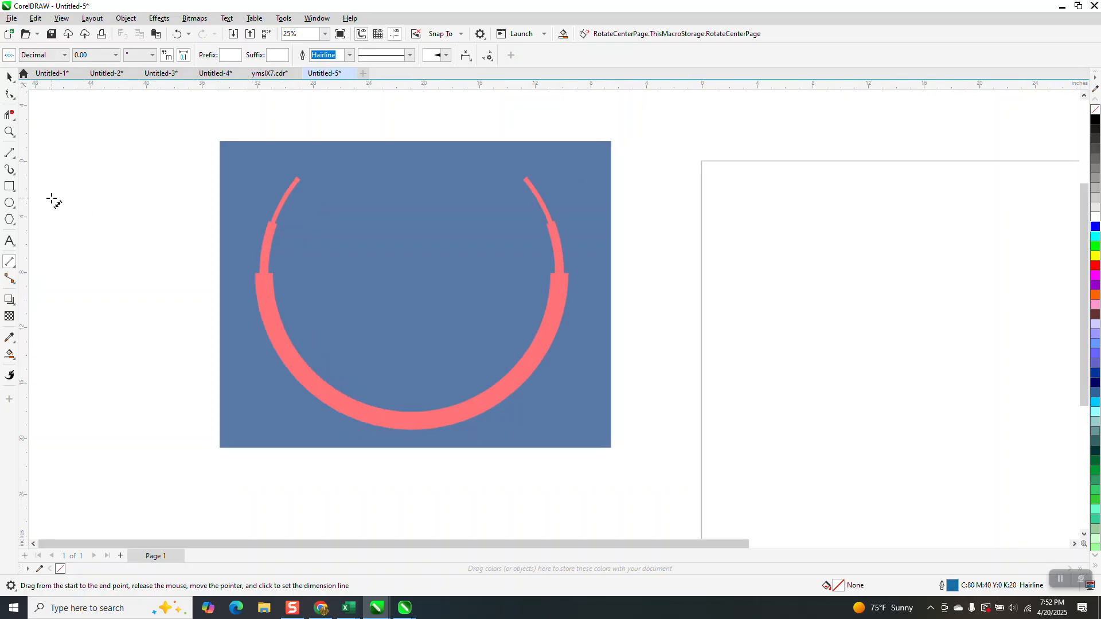
left_click(9, 204)
left_click_drag(1051, 245, 762, 534)
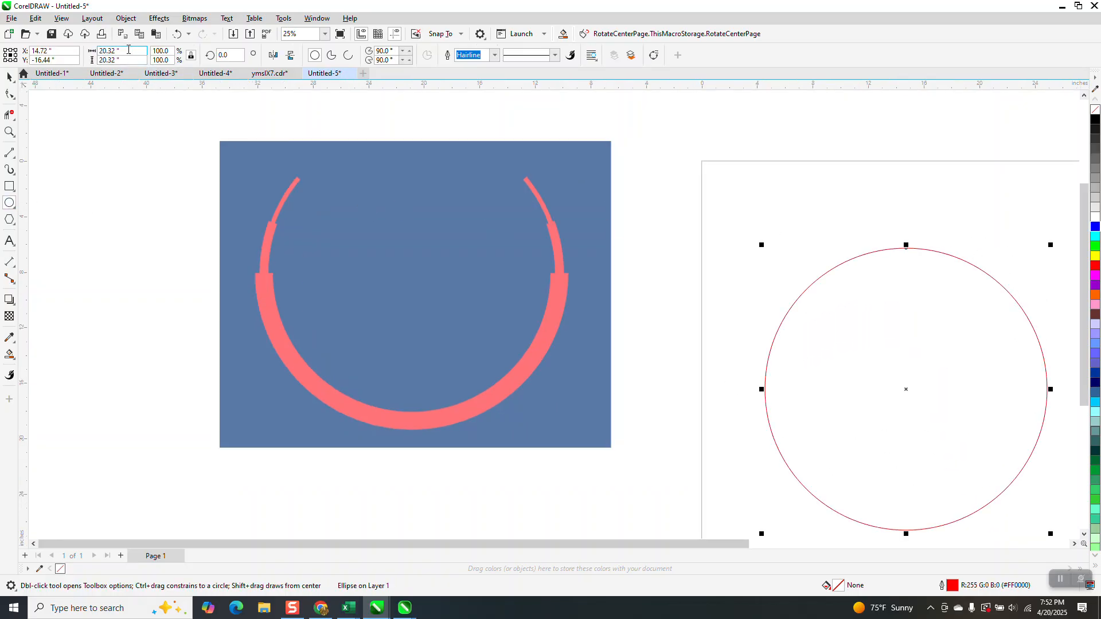
left_click(129, 49)
type("21")
key("Return")
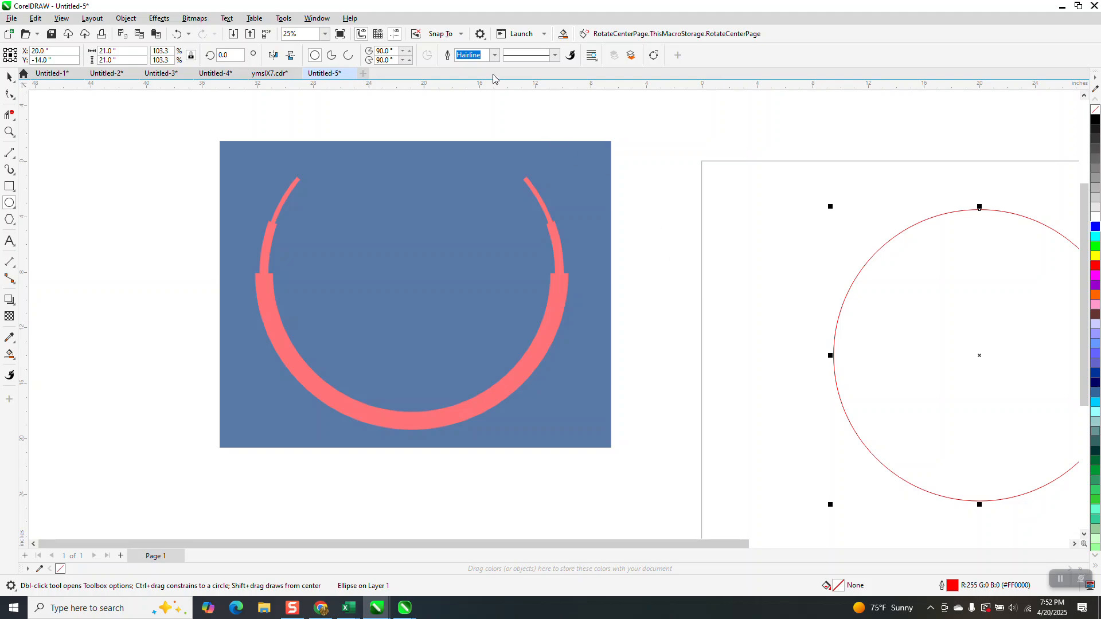
Draw a straight horizontal line about 52 inches long and centre it on the page through the circle
left_click(522, 274)
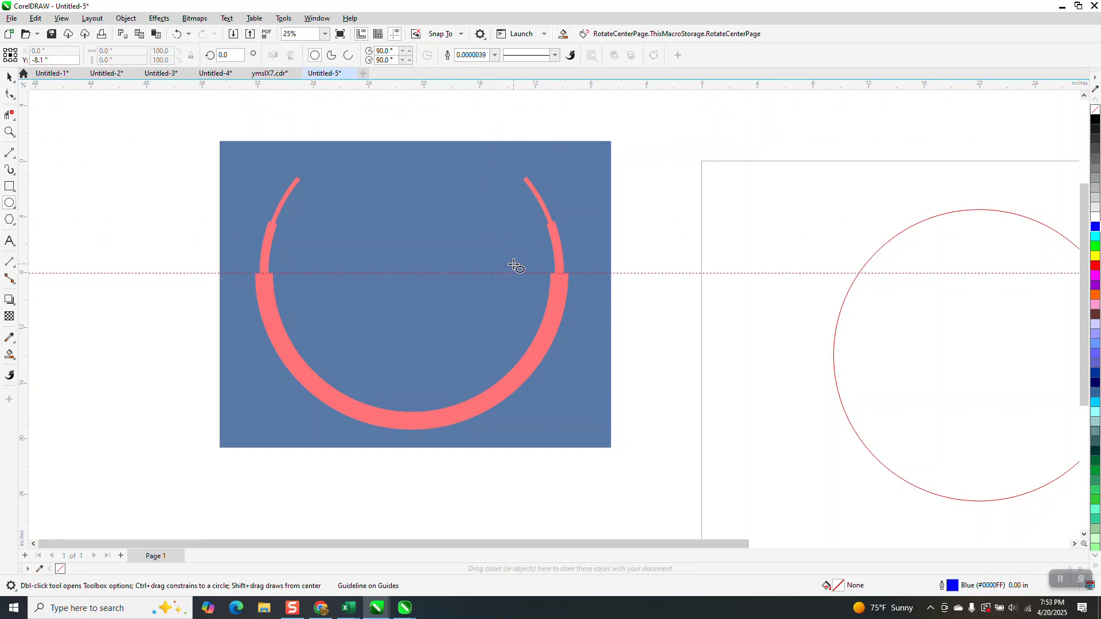
scroll(479, 256, "down", 1)
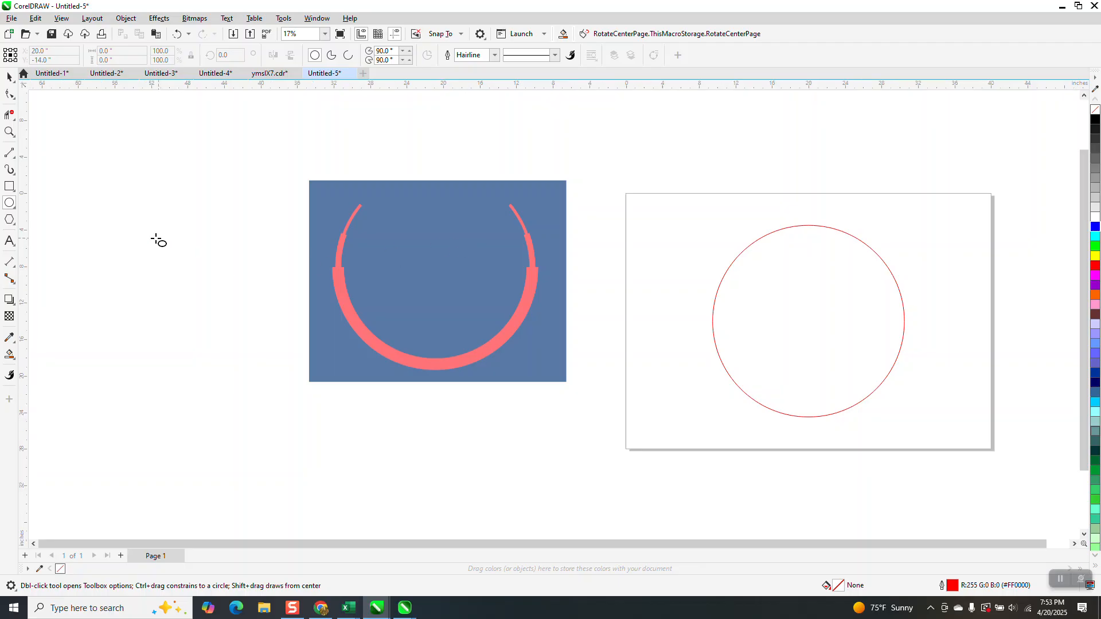
left_click(9, 152)
left_click_drag(196, 159, 677, 158)
key("p")
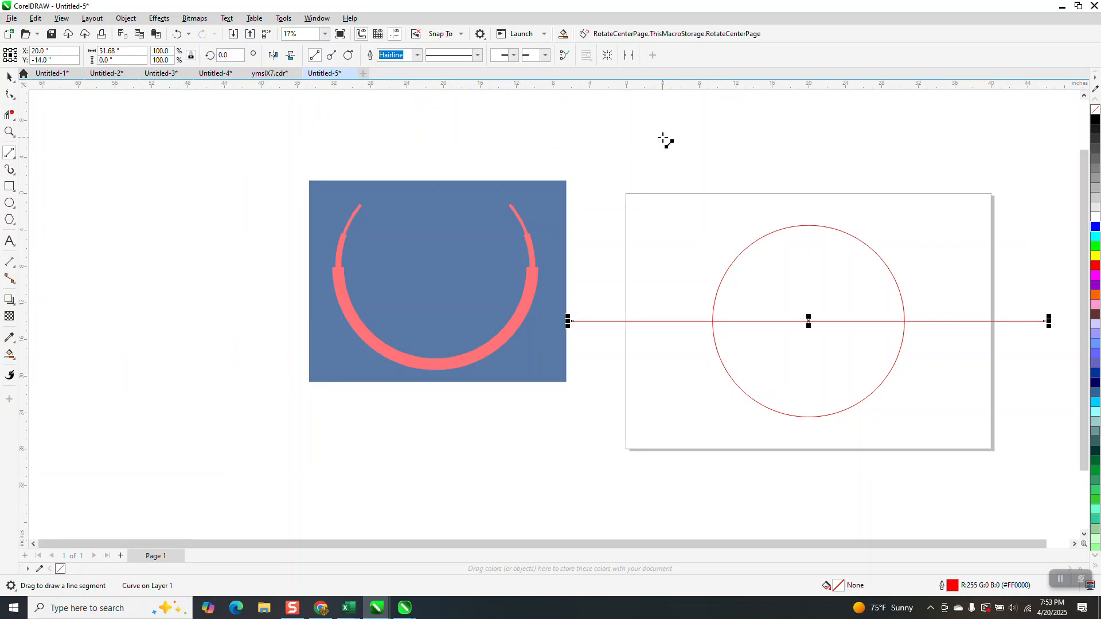
Move the reference image farther left, clear of the horizontal line
left_click(6, 78)
scroll(500, 271, "down", 1)
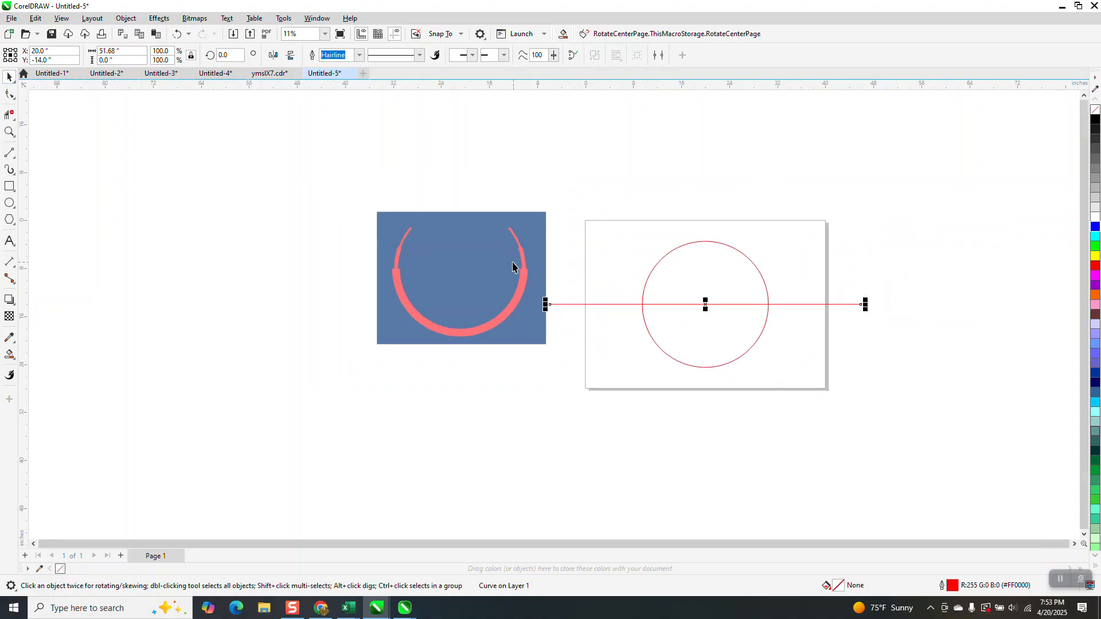
key("ctrl+v")
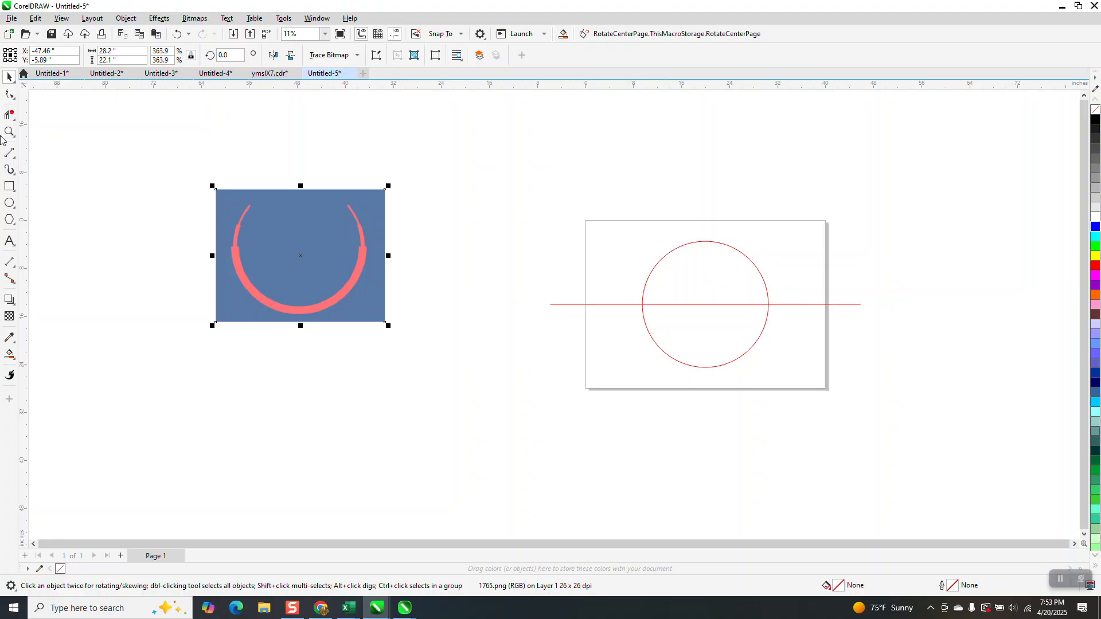
Trim away the parts of the horizontal line outside the circle on both sides, leaving the full circle with its diameter
left_click(9, 115)
left_click(585, 308)
left_click(762, 279)
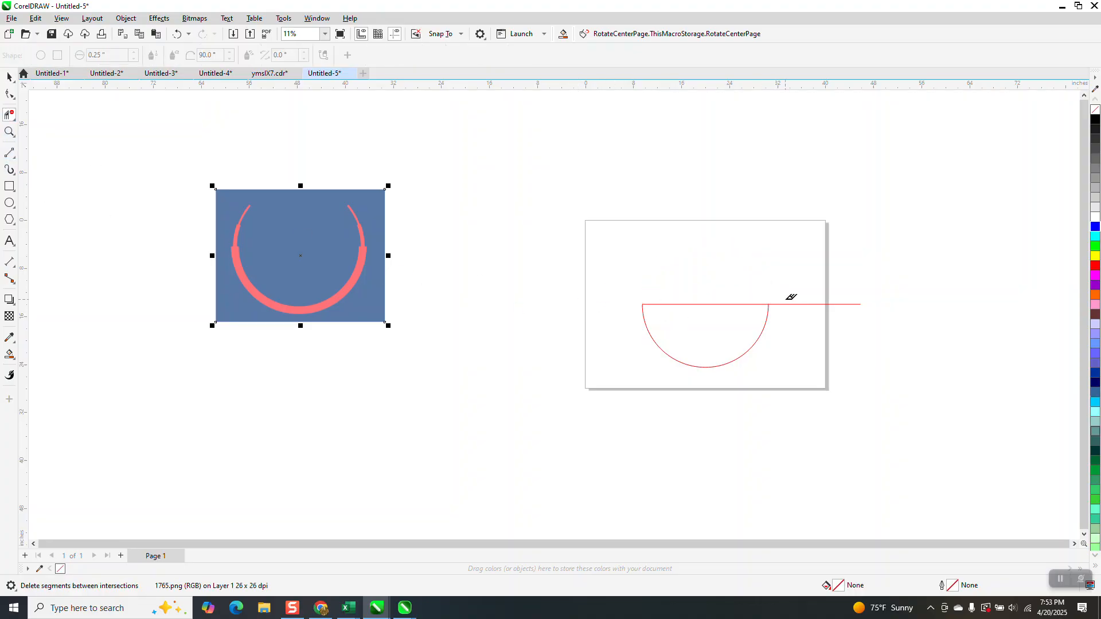
left_click(178, 34)
left_click(803, 304)
Set the nudge distance to 22 inches and place a duplicate of the circle and its line one nudge to the right
left_click(10, 77)
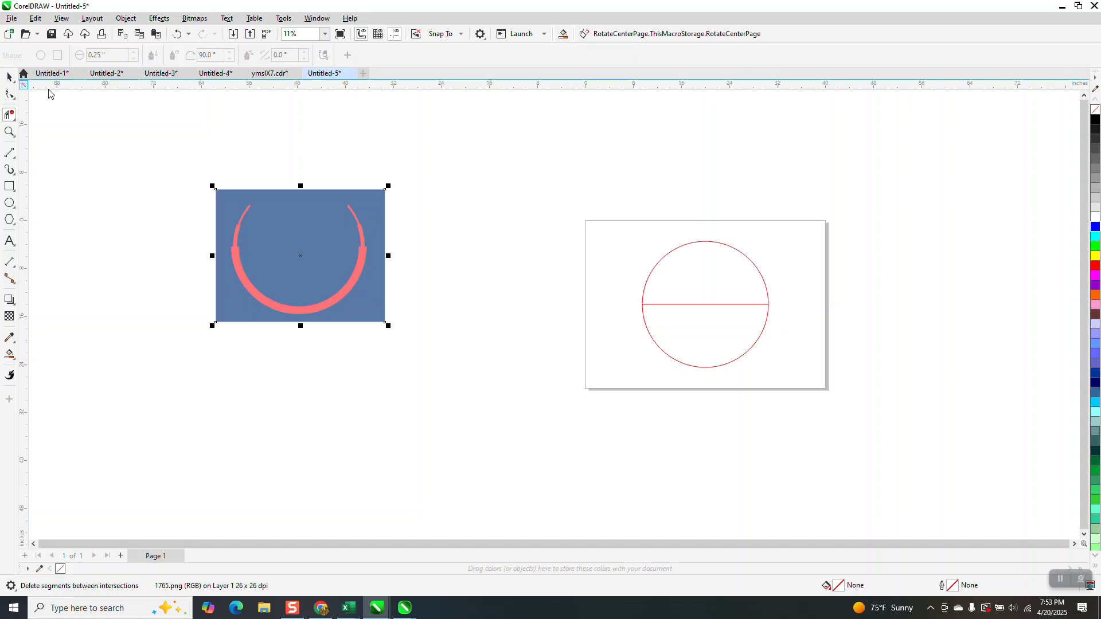
left_click_drag(630, 216, 611, 199)
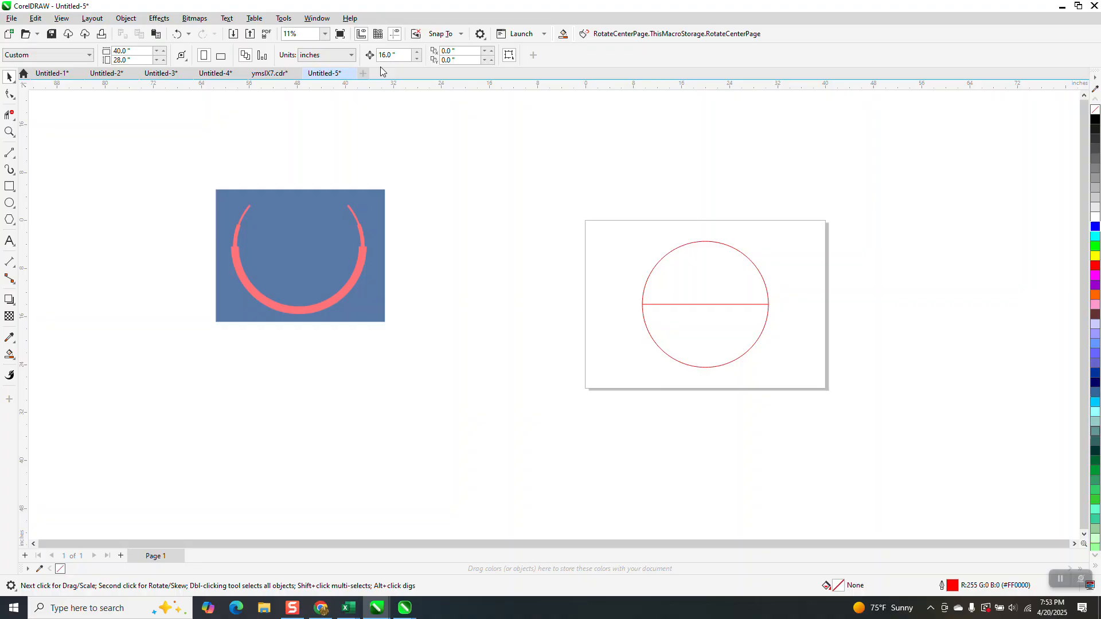
type("2")
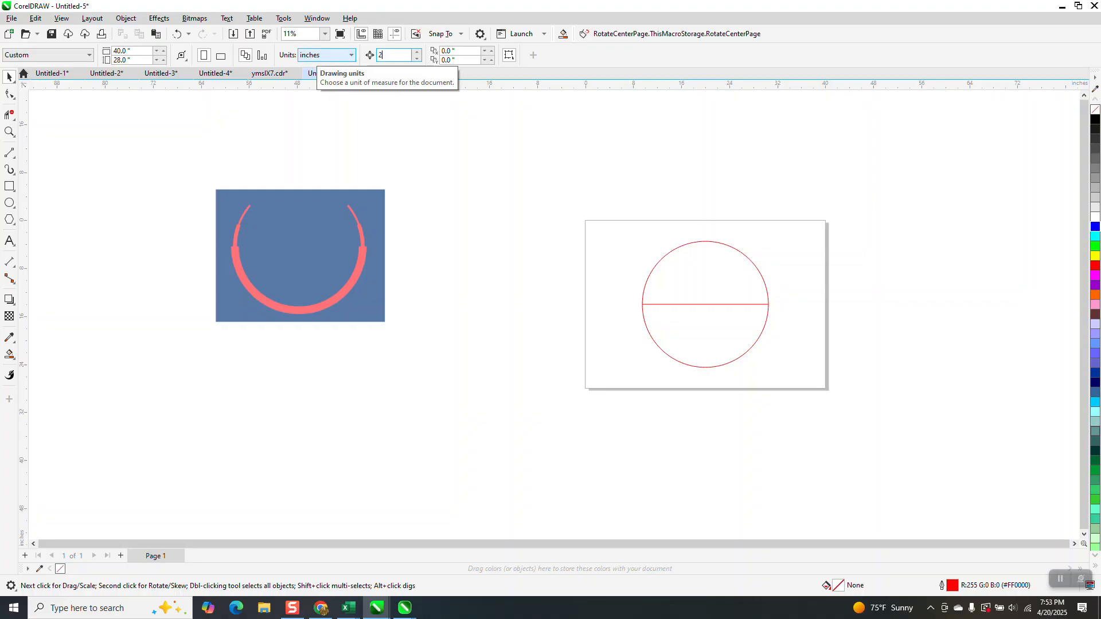
type("2")
mouse_move(590, 199)
left_mouse_down()
mouse_move(769, 409)
mouse_move(825, 442)
left_mouse_up()
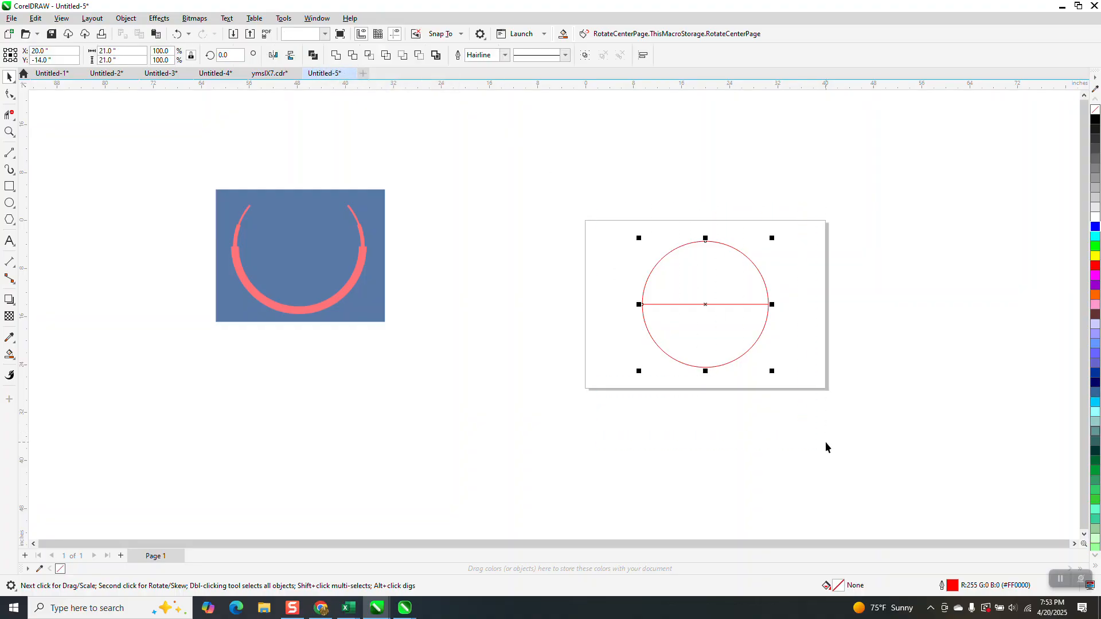
key("KP_Add")
key("Right")
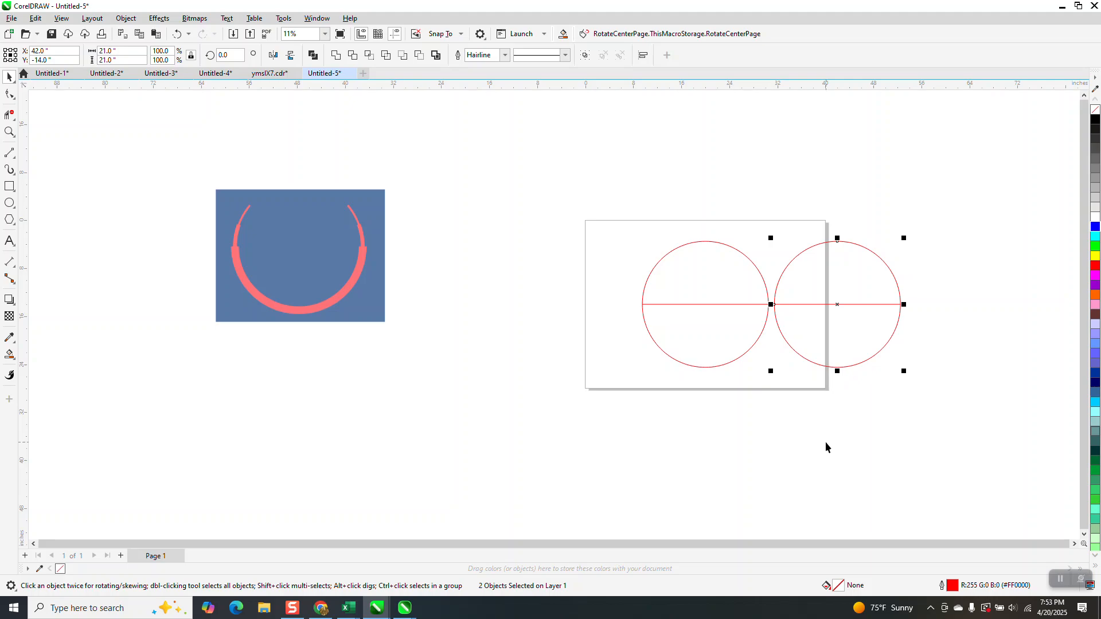
Draw a line about 22.5 inches long across the thick band's ends in the reference image and rotate it 20 degrees
left_click(721, 304)
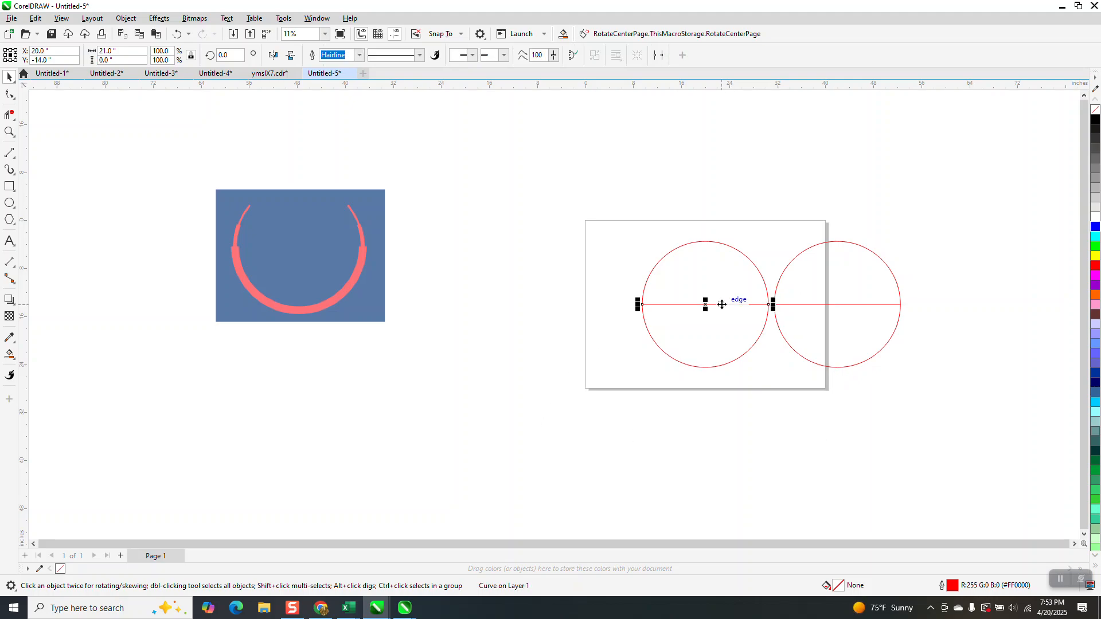
left_click(10, 132)
left_click_drag(208, 174, 547, 351)
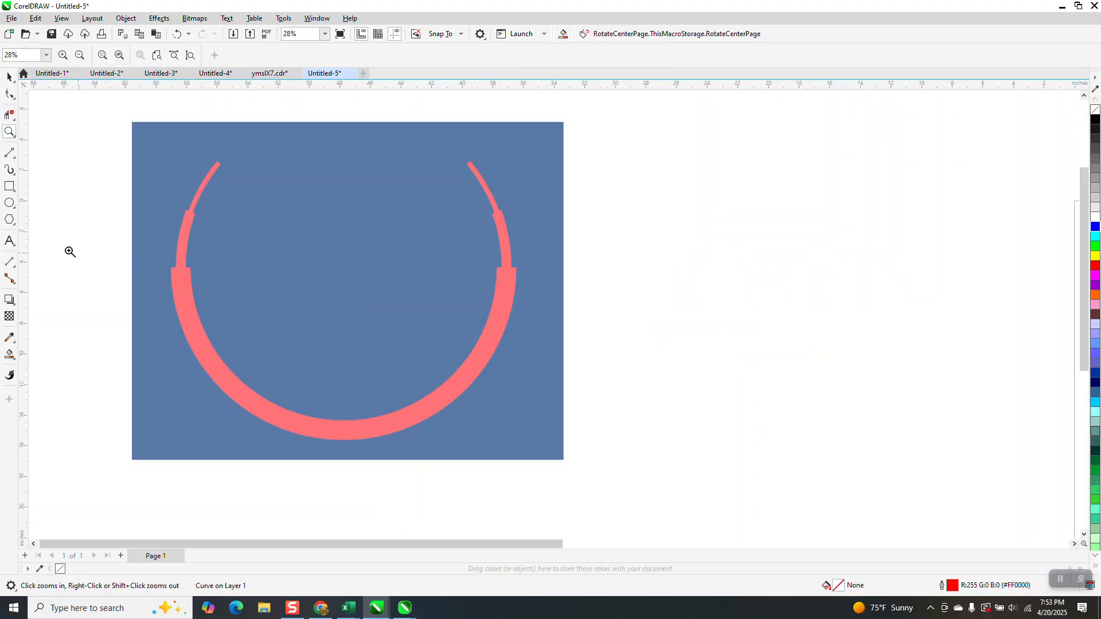
left_click(9, 152)
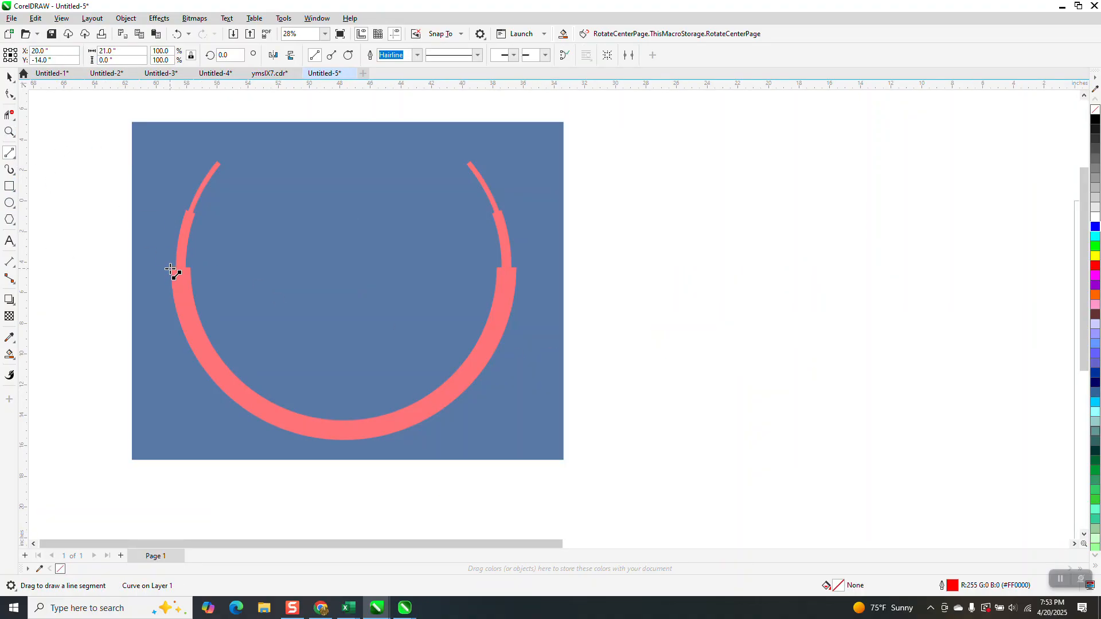
left_click_drag(171, 269, 515, 268)
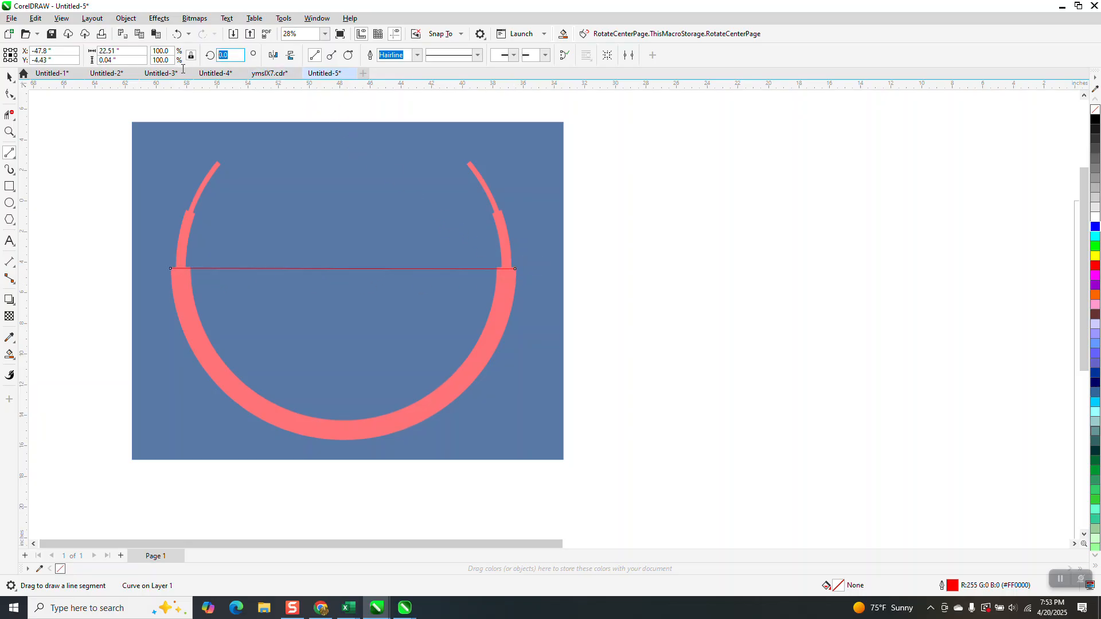
type("20")
key("Return")
Rotate the line in the page-centred circle 20 degrees and add a horizontally mirrored copy to form an X
scroll(197, 195, "down", 2)
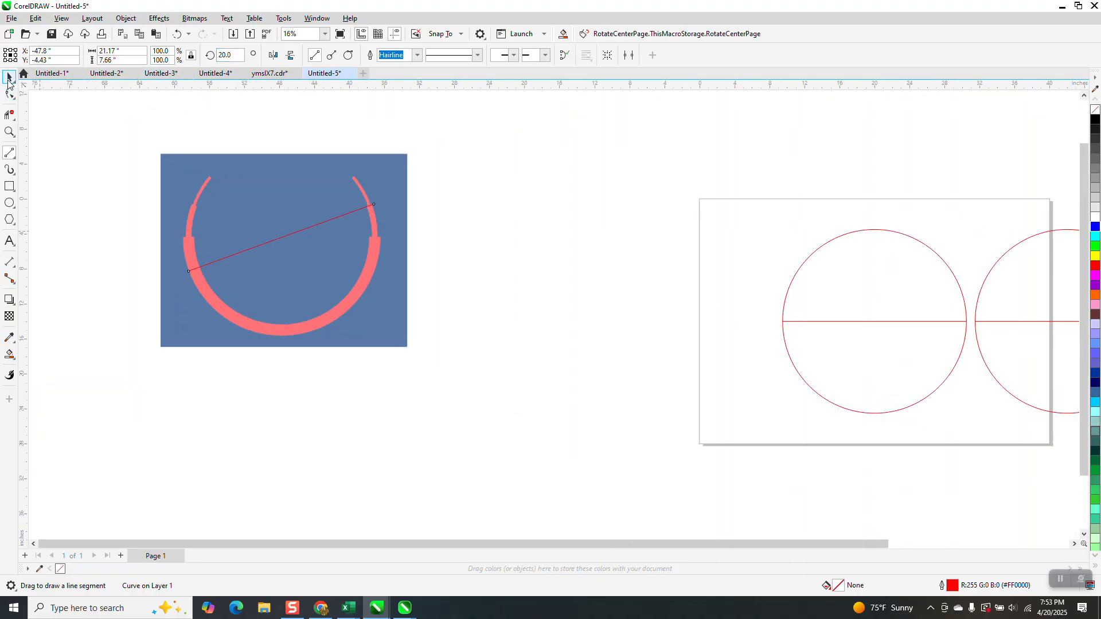
left_click(8, 78)
left_click(888, 321)
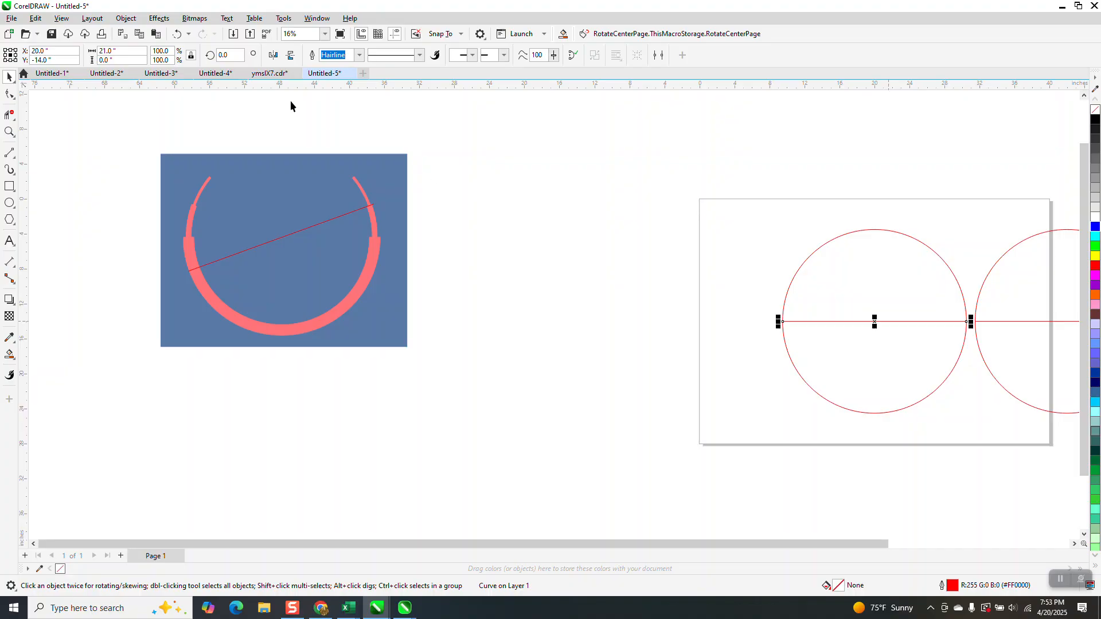
type("2")
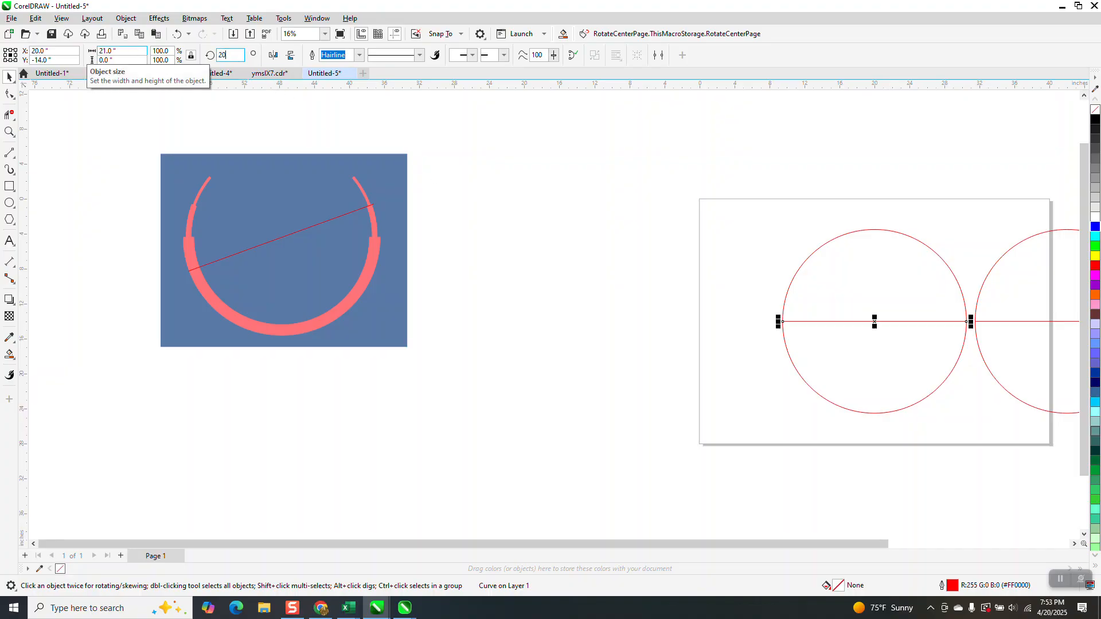
type("0")
key("Return")
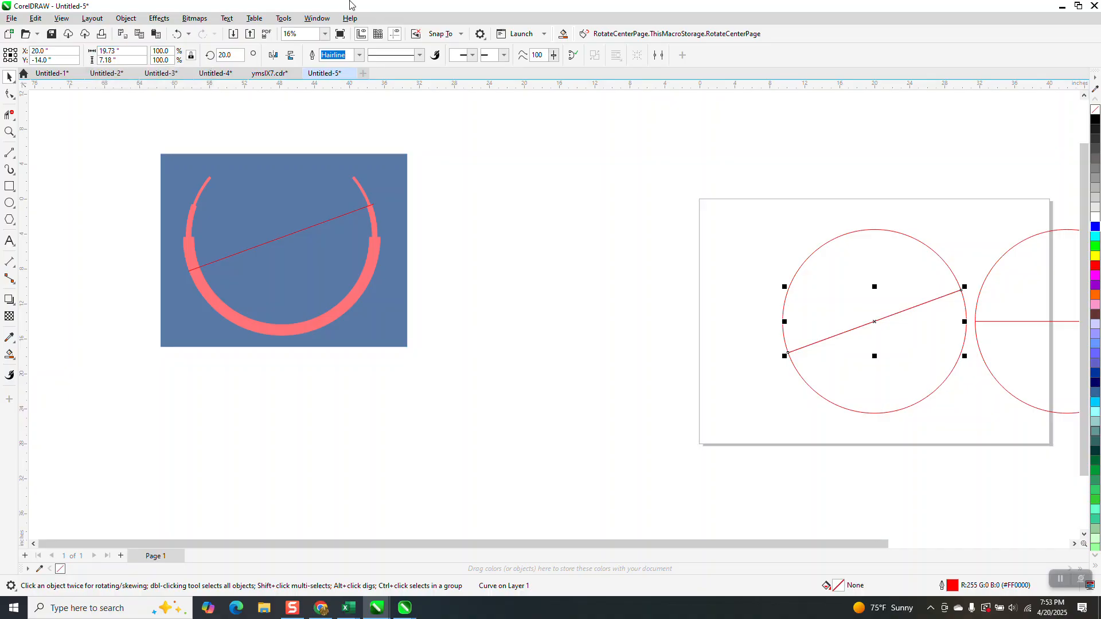
left_click(274, 55)
Rotate the line on the reference image freehand to about 28.75 degrees
scroll(787, 263, "down", 2)
scroll(922, 244, "down", 2)
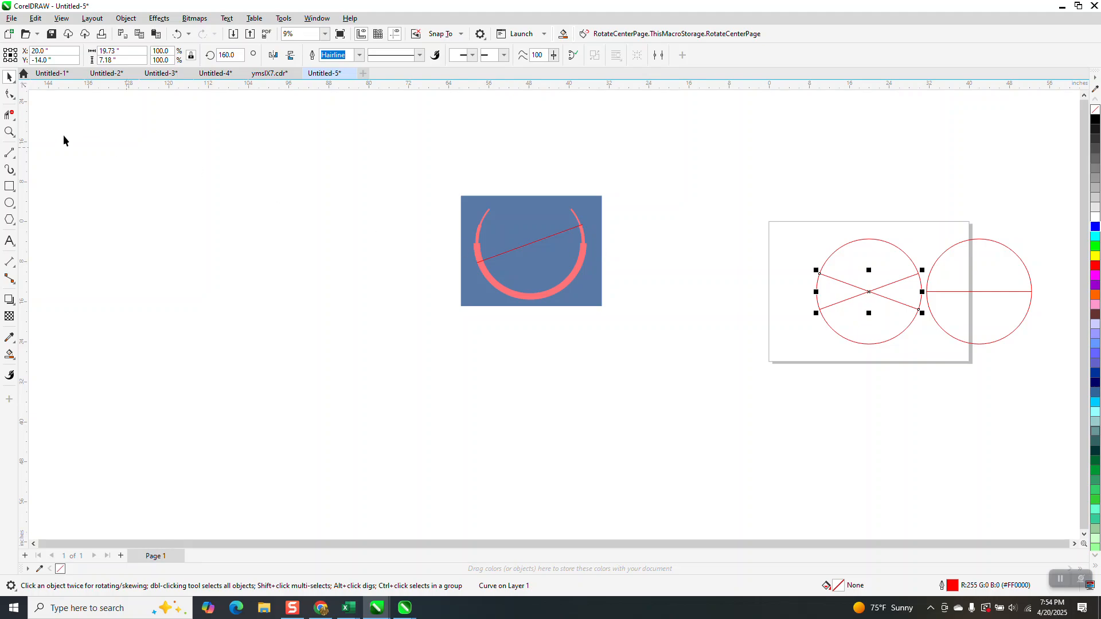
left_click(9, 132)
left_click_drag(402, 175, 659, 351)
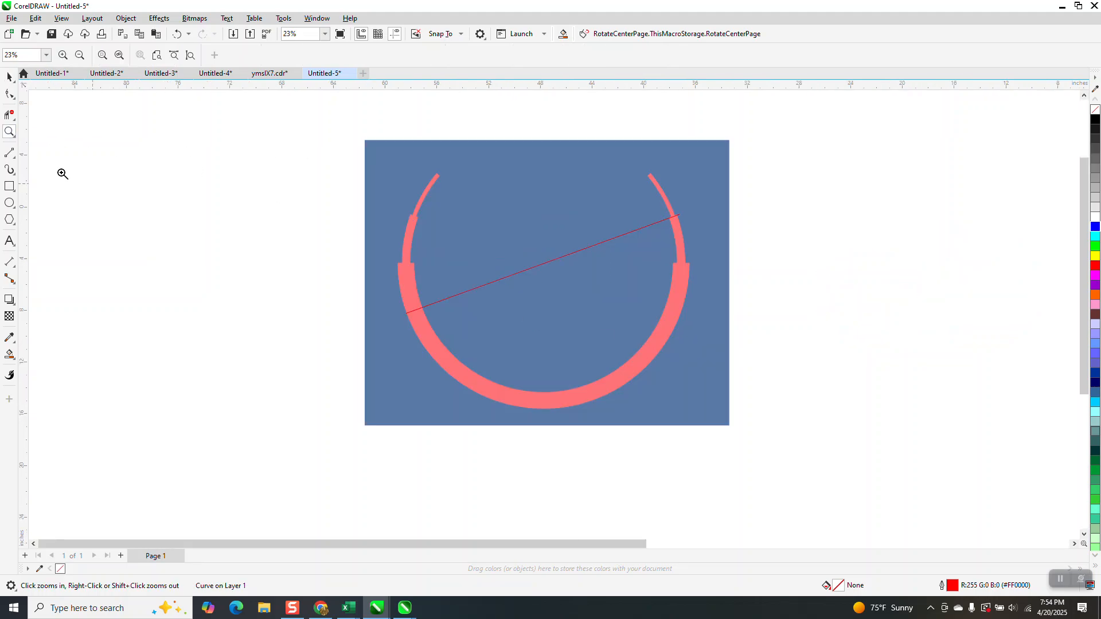
left_click(10, 77)
left_click(538, 269)
left_click(538, 269)
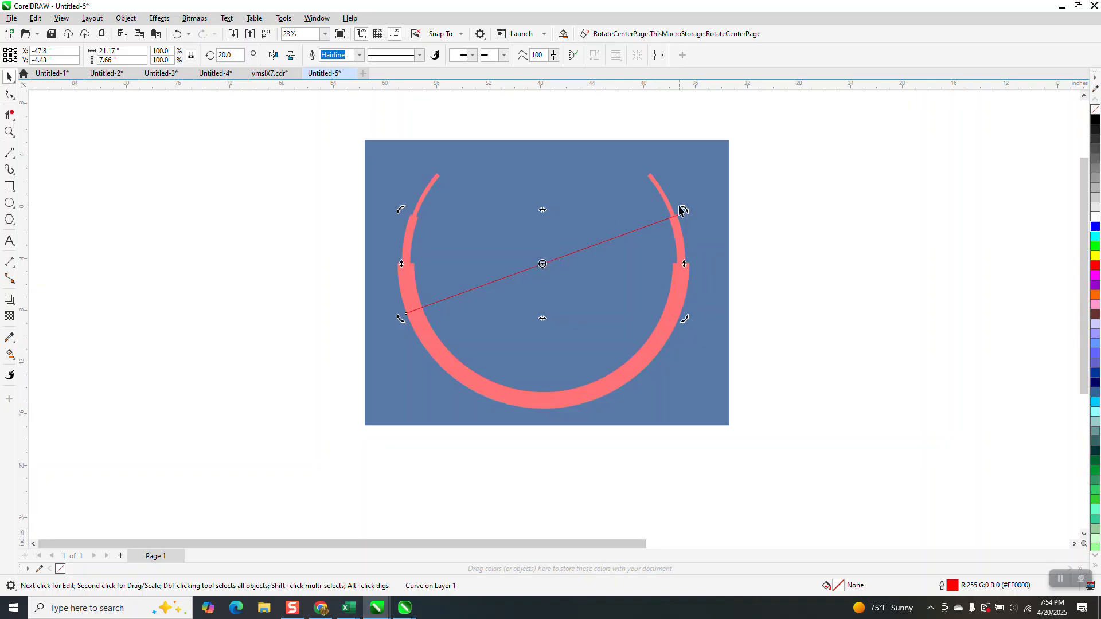
left_click_drag(686, 211, 653, 204)
Place a duplicate of the circle with the two crossing lines 22 inches to its left
scroll(573, 290, "down", 3)
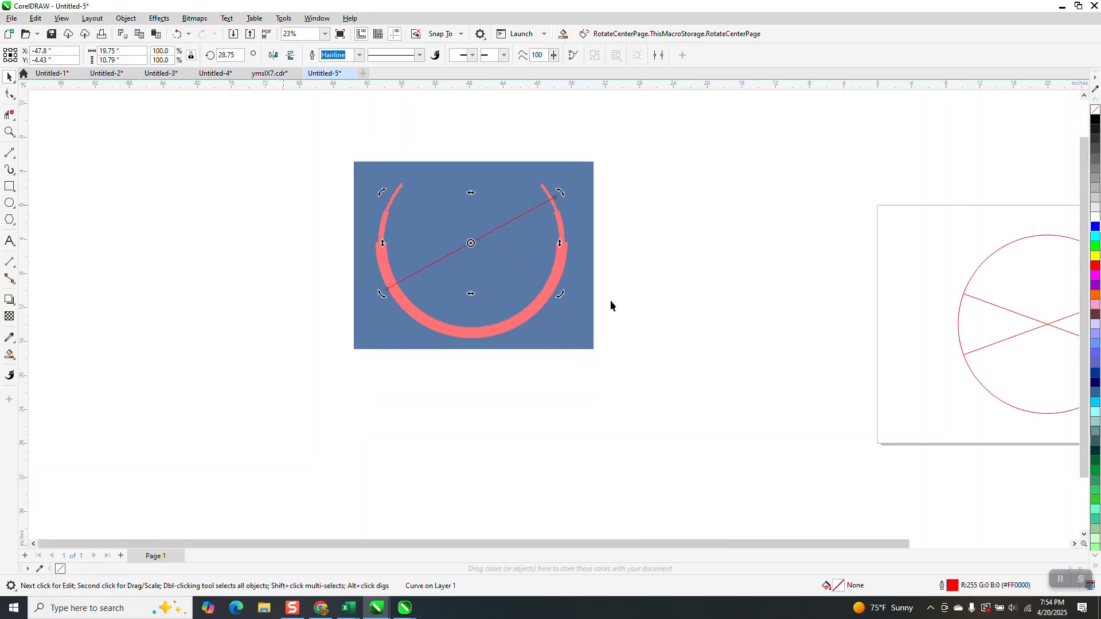
scroll(677, 265, "down", 2)
left_click_drag(768, 237, 917, 372)
key("ctrl+d")
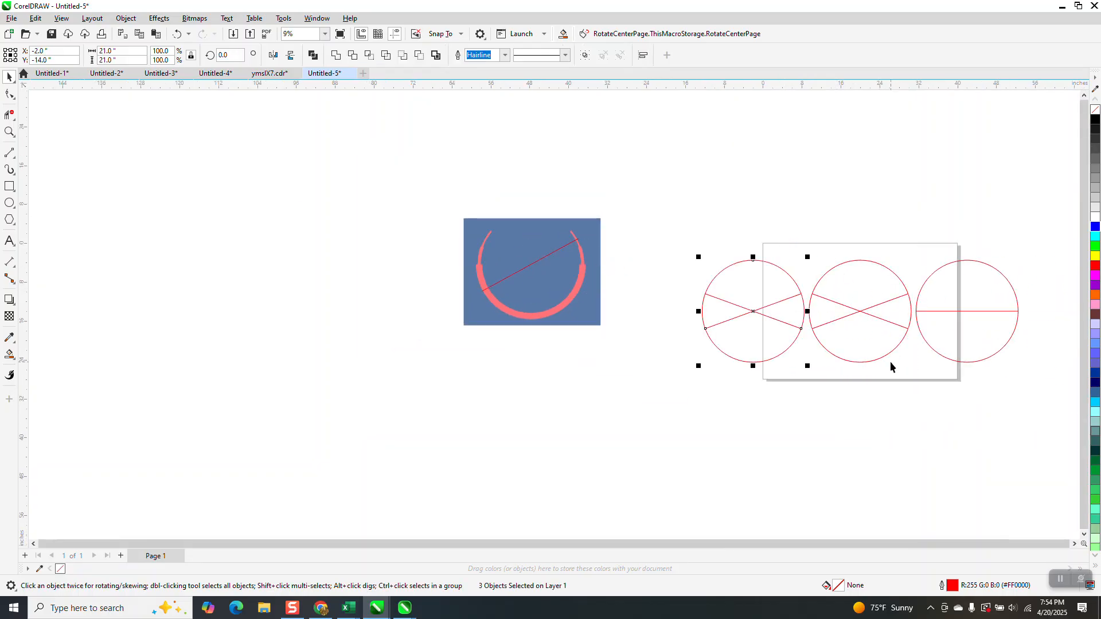
Set the rising line in the leftmost circle to a 40-degree rotation and delete the other crossing line
left_click(811, 290)
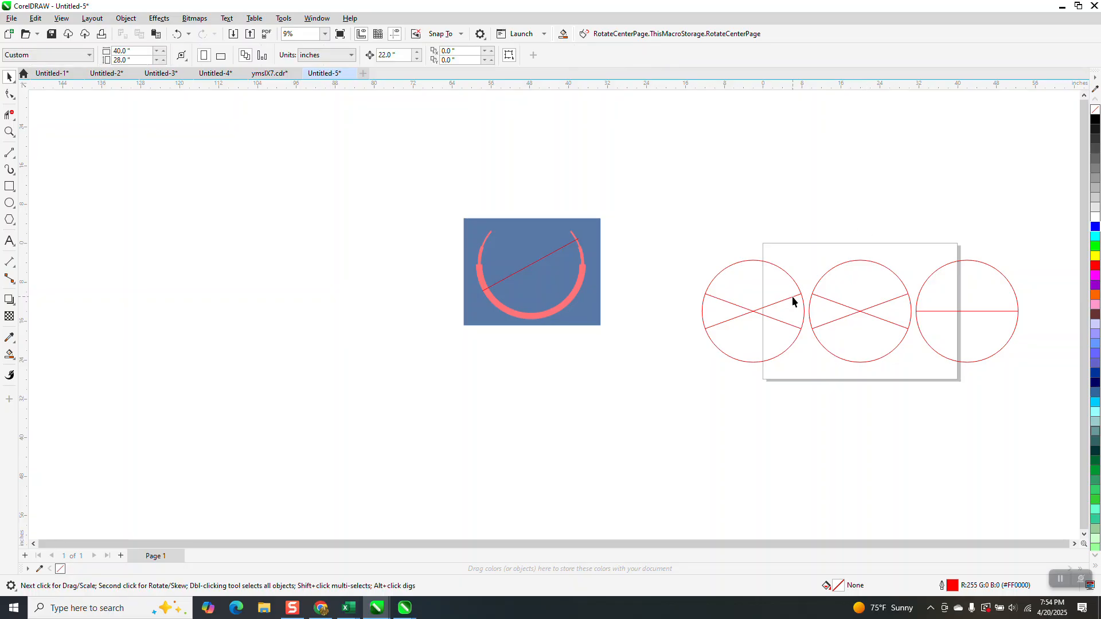
left_click(792, 297)
left_click(221, 57)
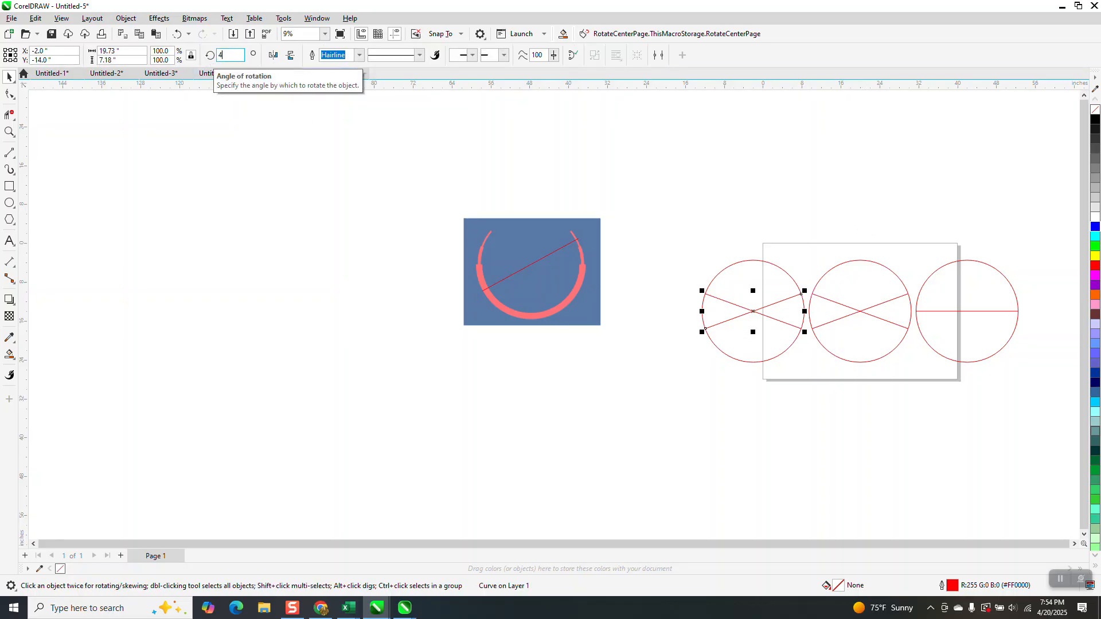
key("Return")
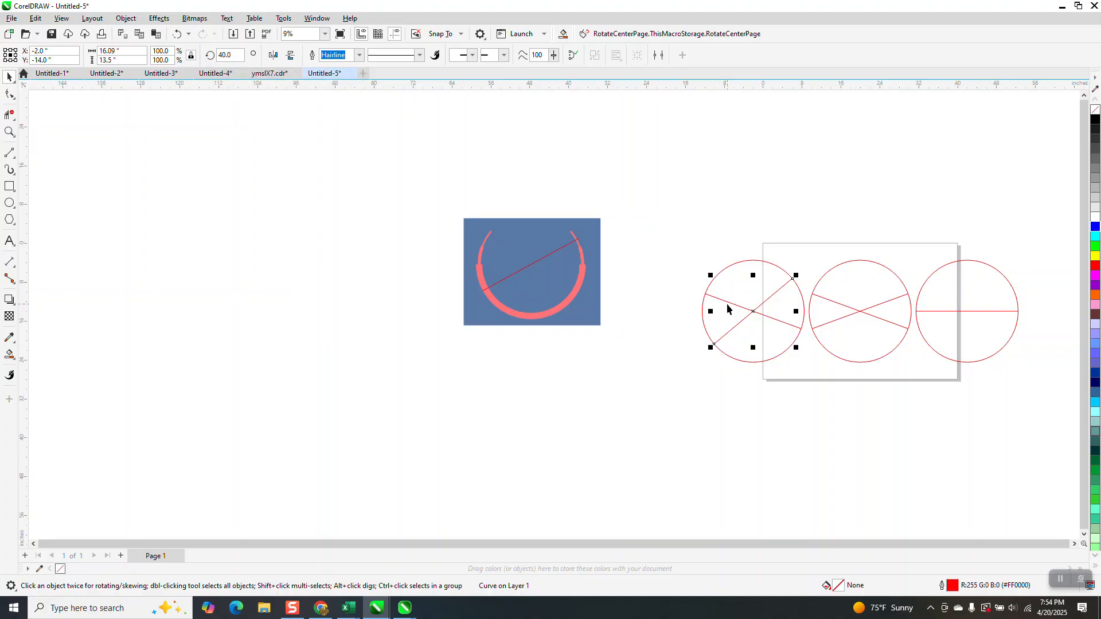
left_click(729, 309)
left_click(729, 302)
key("Delete")
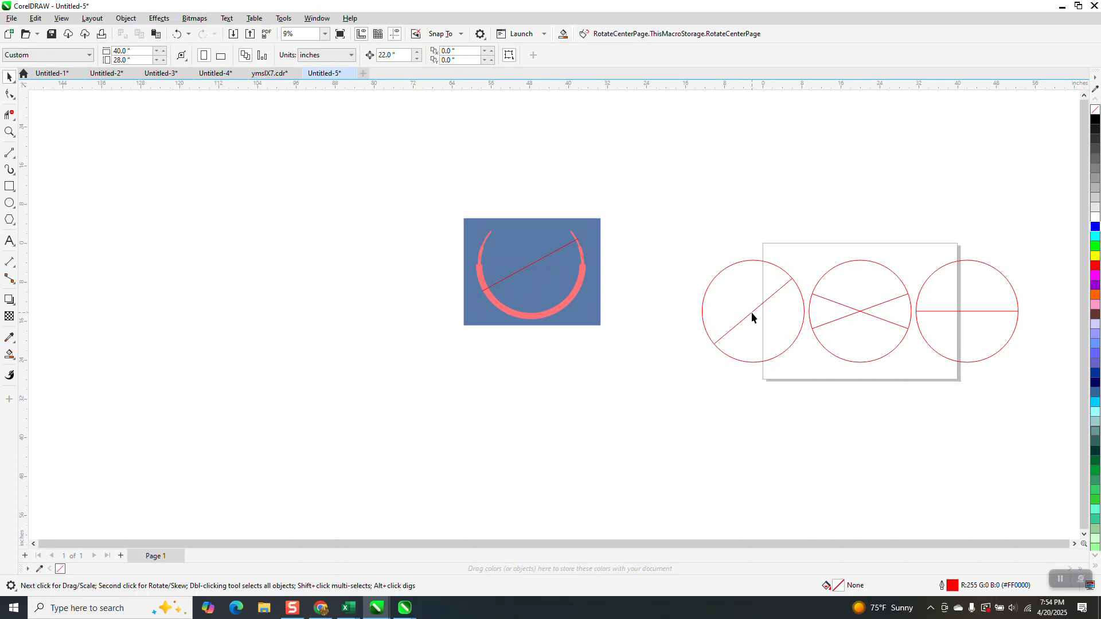
Add a horizontally mirrored copy of the 40-degree line in the leftmost circle to form an X
left_click(751, 312)
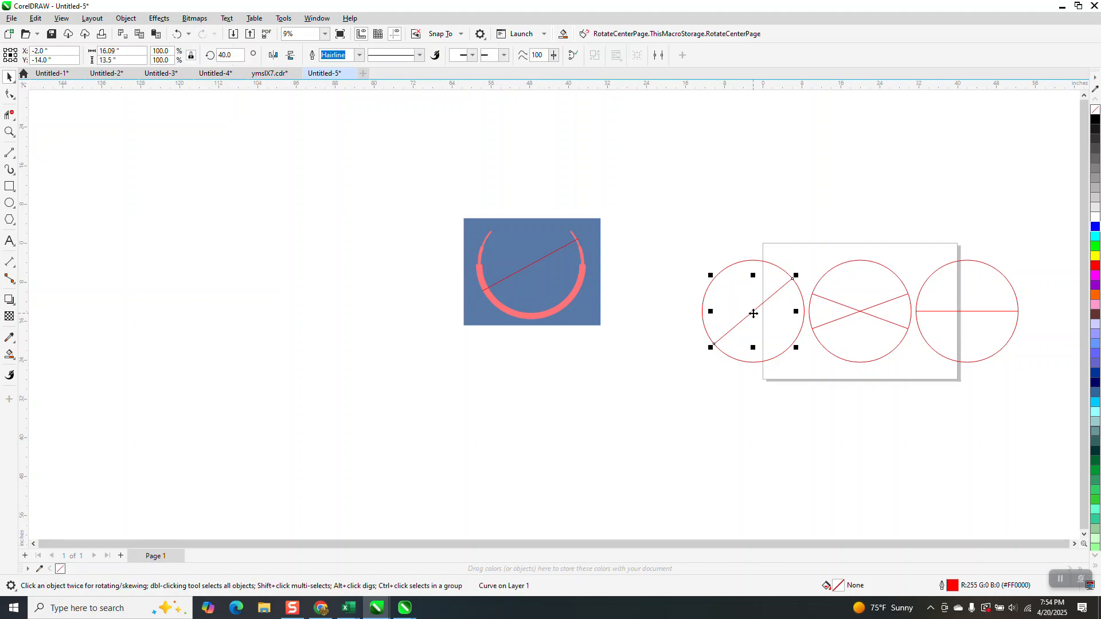
left_click(275, 55)
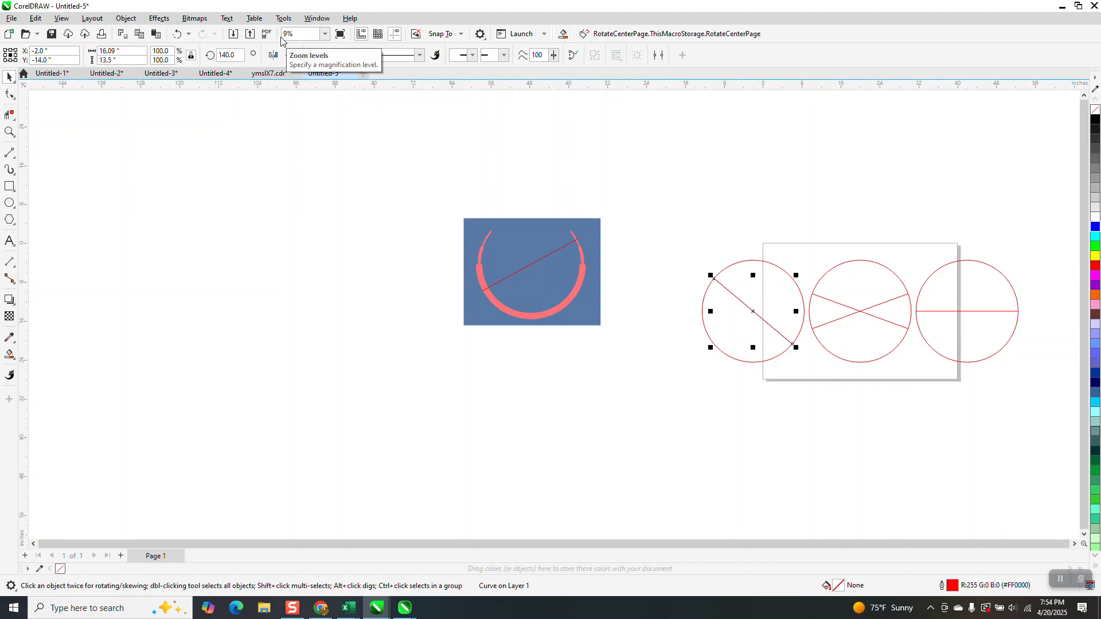
left_click(275, 55)
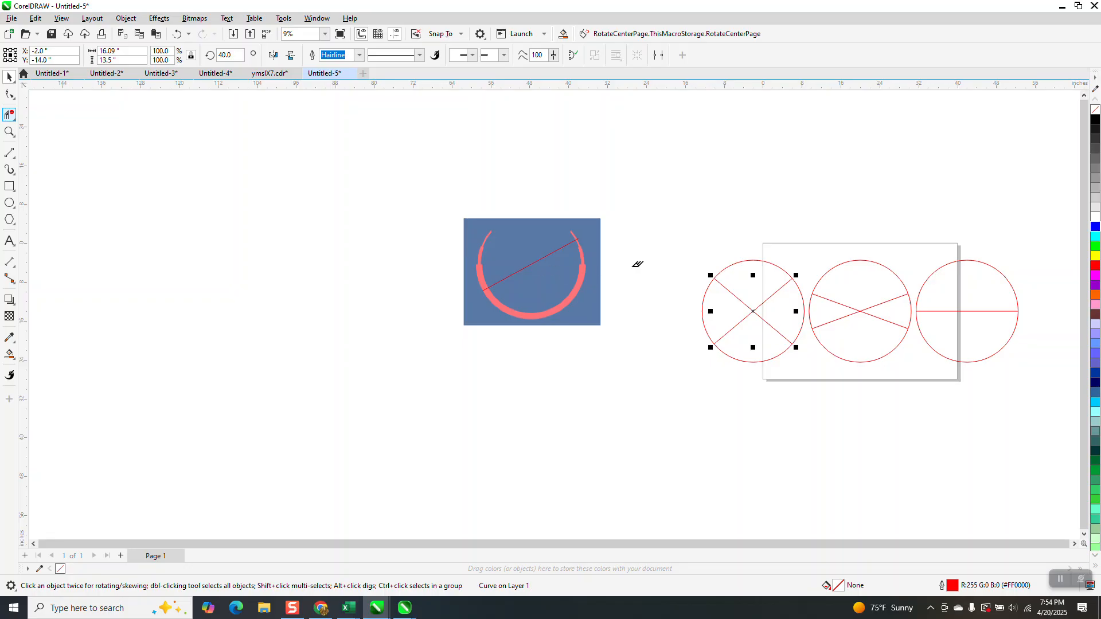
Try to delete only the upper arc of the leftmost circle between the two crossing lines
left_click(757, 262)
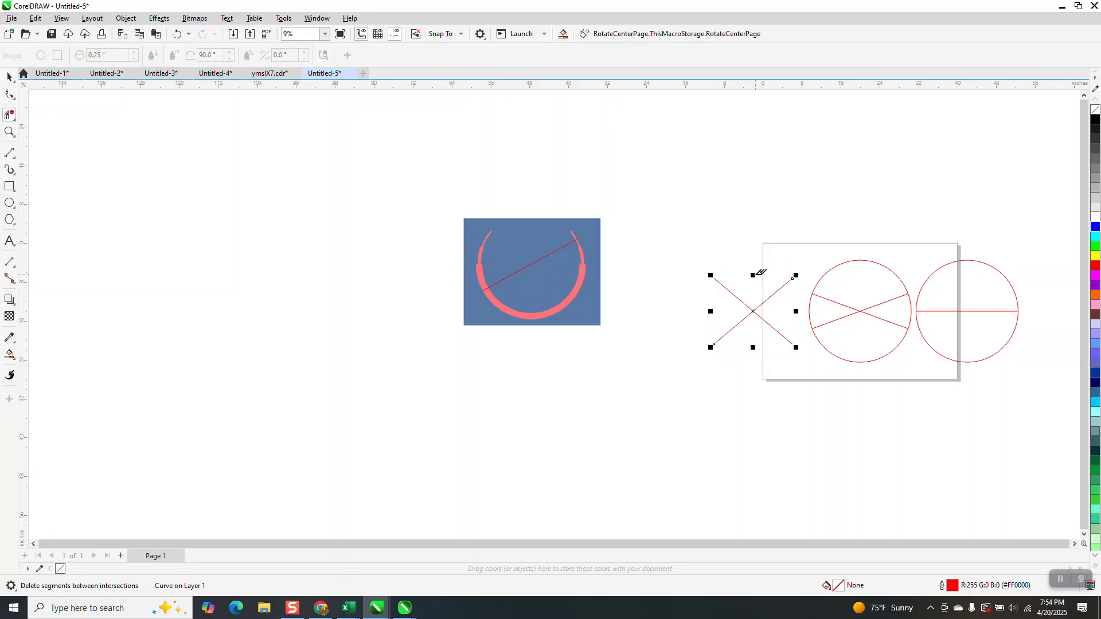
left_click(177, 34)
left_click(9, 76)
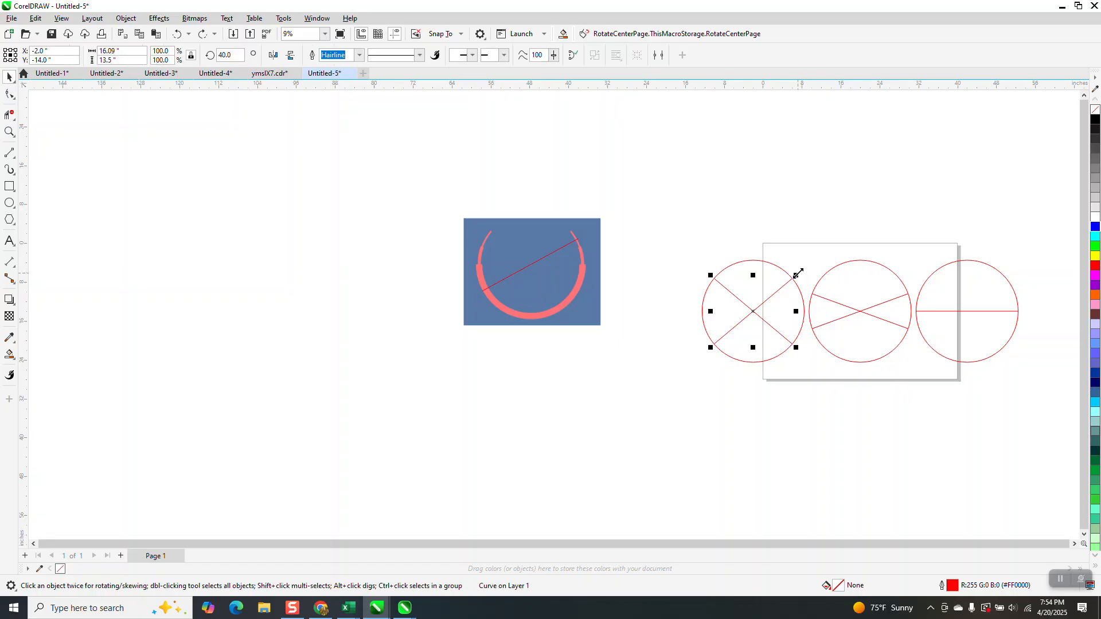
Enlarge the leftmost circle's crossing lines from their centre to about 124% so they overshoot the outline, and delete the circle's upper arc segment
left_click_drag(797, 274, 805, 267)
key("ctrl+z")
left_click_drag(798, 348, 806, 356)
left_click(9, 115)
left_click(745, 261)
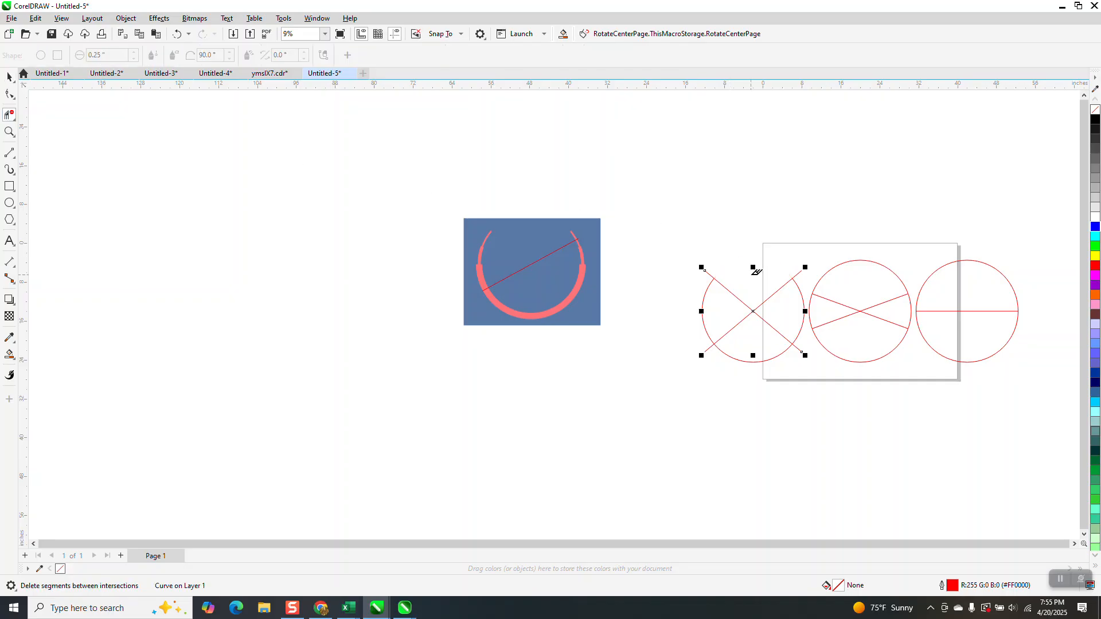
Delete both crossing lines from the leftmost circle, leaving only its open arc
left_click(9, 77)
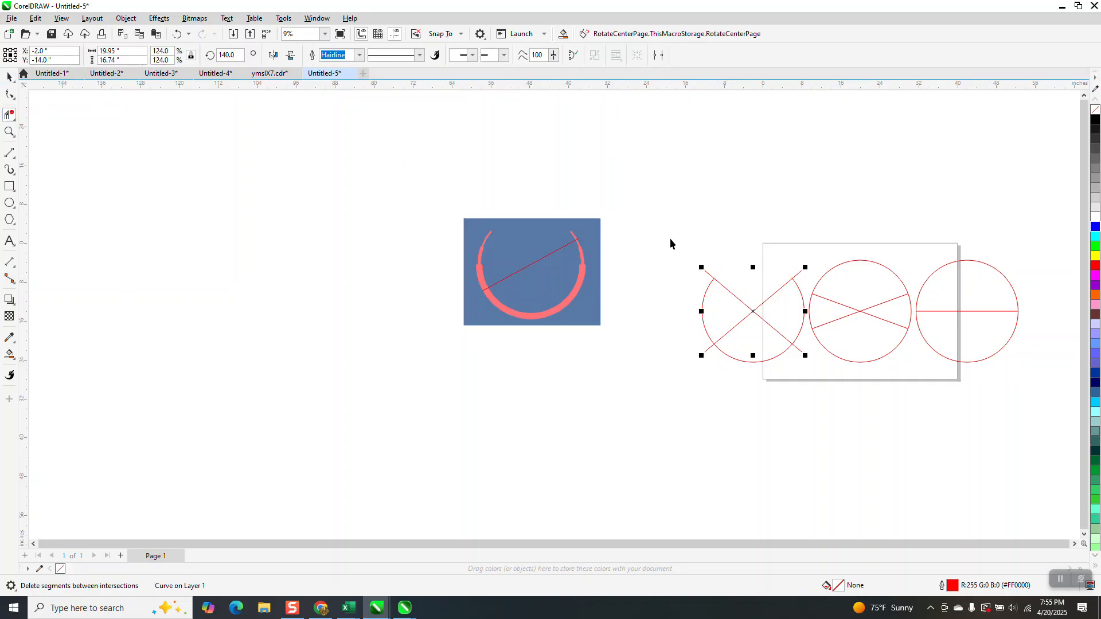
left_click(759, 293)
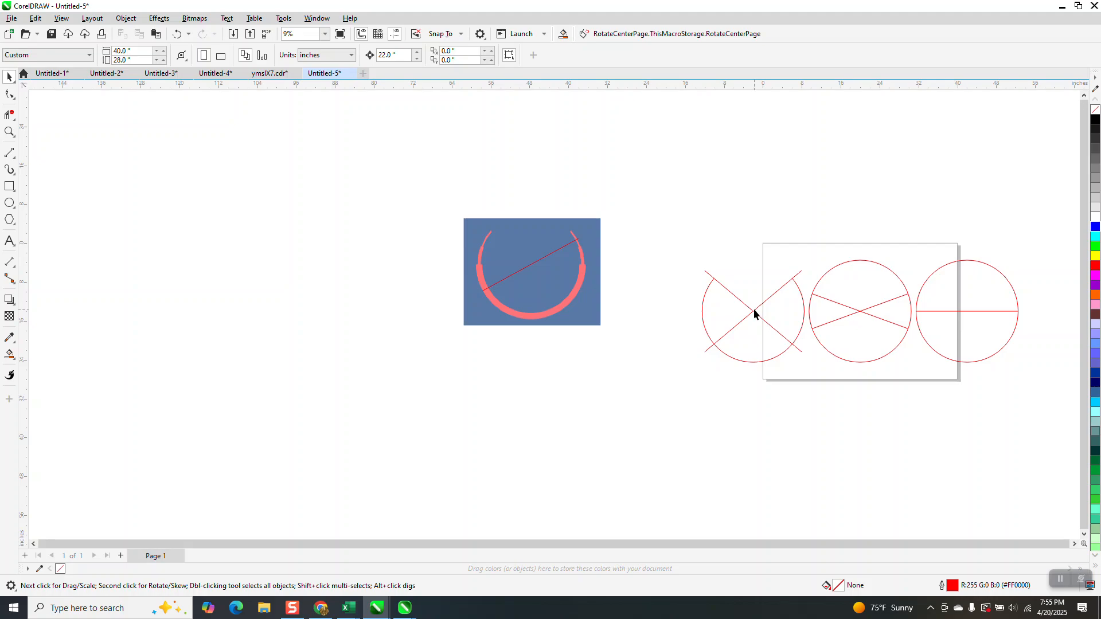
left_click_drag(754, 311, 754, 319)
key("Delete")
left_click(754, 313)
key("Delete")
Try to delete only the upper arc of the middle circle between its crossing lines
left_click(861, 310)
left_click(10, 114)
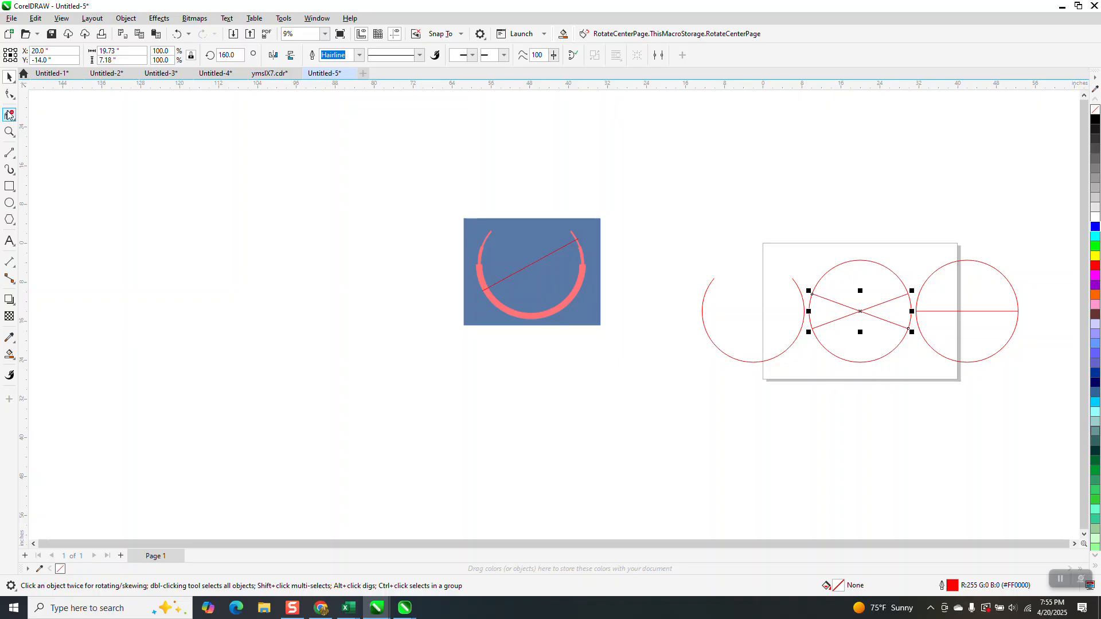
left_click(861, 265)
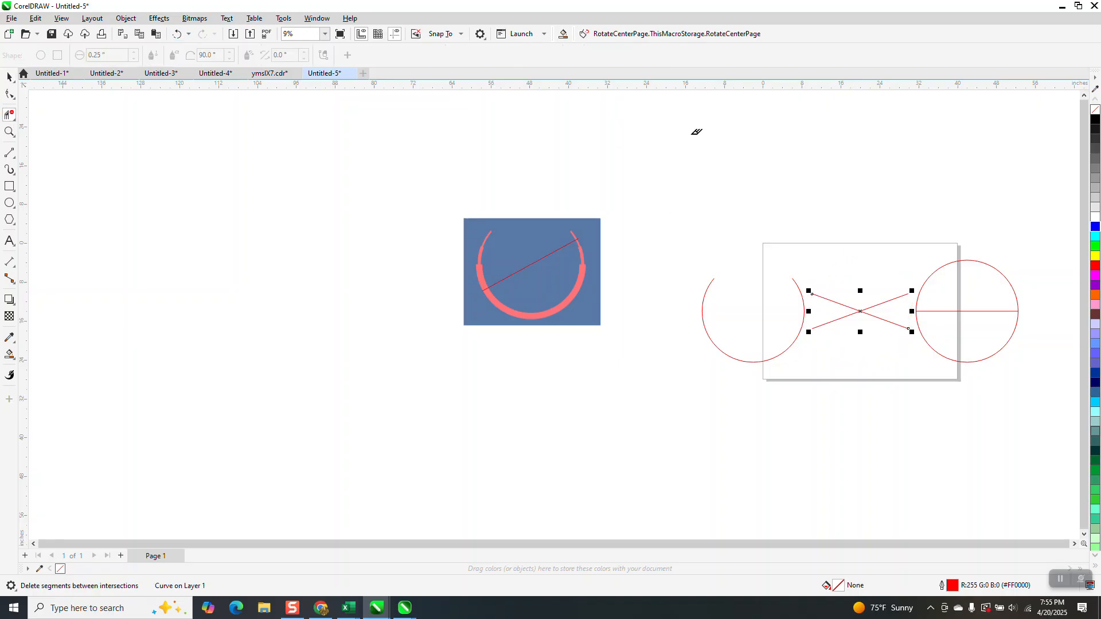
left_click(176, 34)
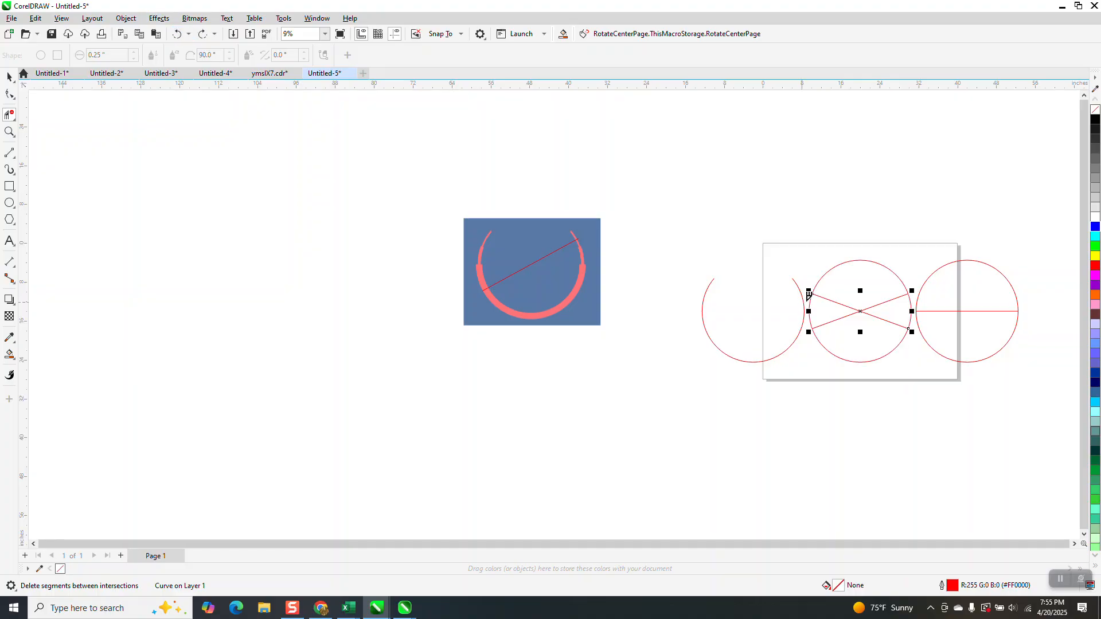
left_click(9, 76)
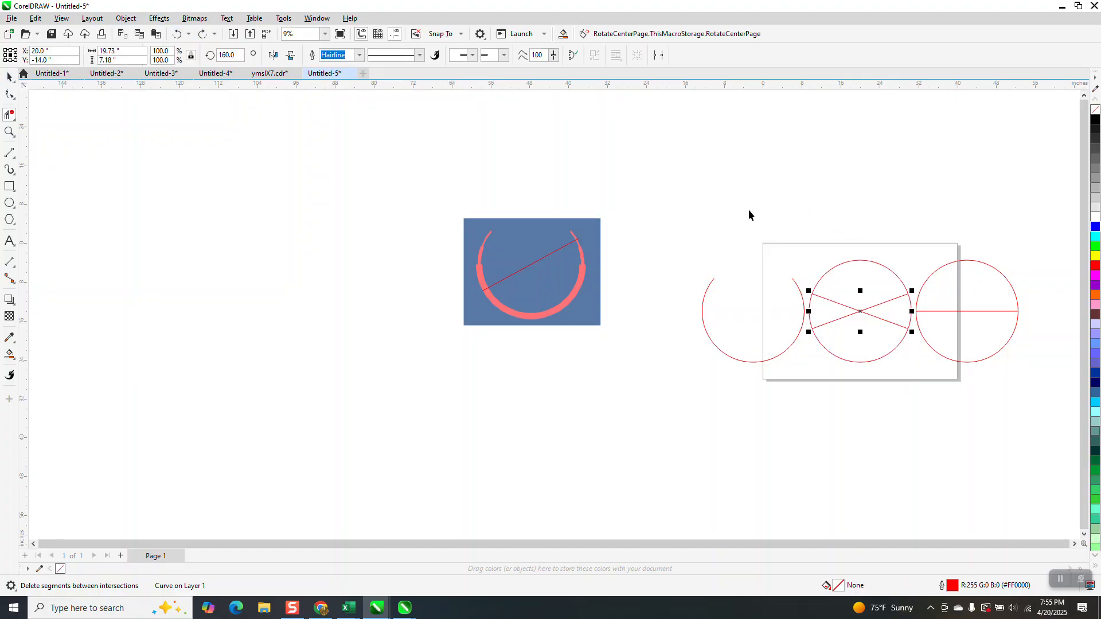
Enlarge the middle circle's crossing lines from their centre to about 128% so they extend past the circle's outline
left_click(802, 265)
left_click(817, 296)
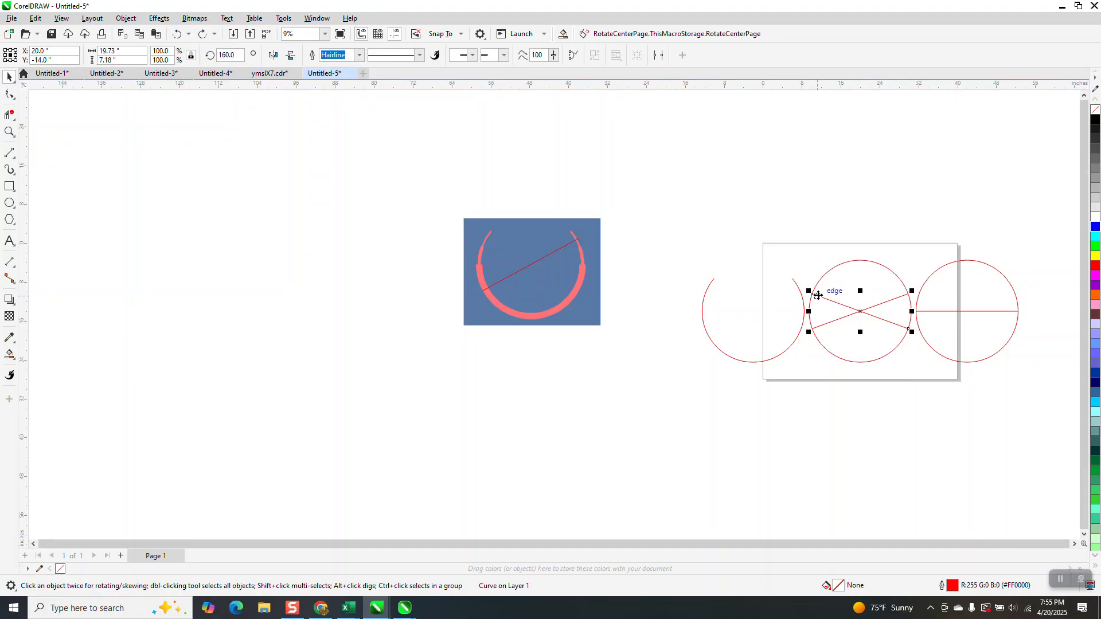
left_click_drag(809, 291, 798, 287)
key("ctrl+z")
left_click_drag(911, 293, 924, 285)
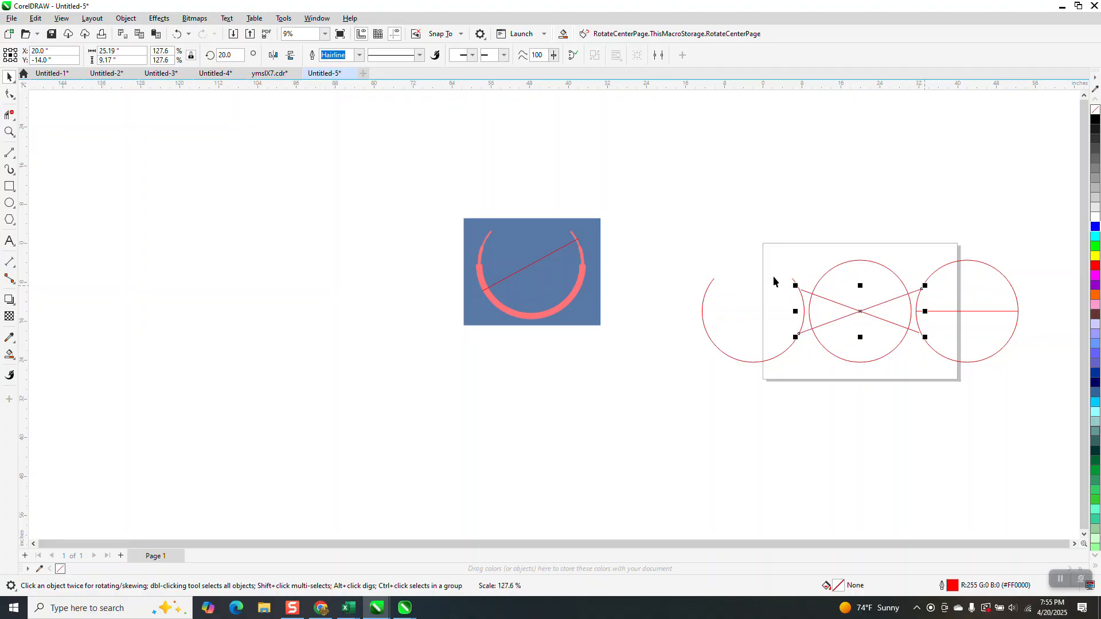
Delete the middle circle's upper arc segment and the upper half of the rightmost circle
left_click(9, 114)
left_click(861, 260)
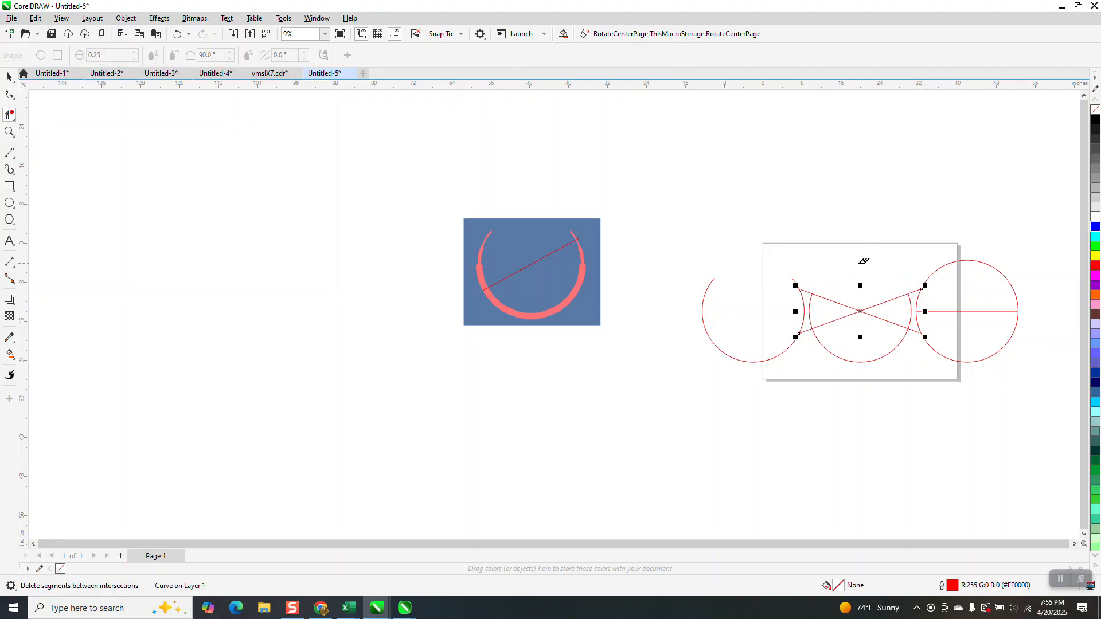
left_click(975, 278)
Delete the two crossing lines from the middle arc and the horizontal line from the rightmost half circle
left_click(9, 77)
left_click(622, 180)
left_click(861, 309)
key("Delete")
left_click(867, 313)
key("Delete")
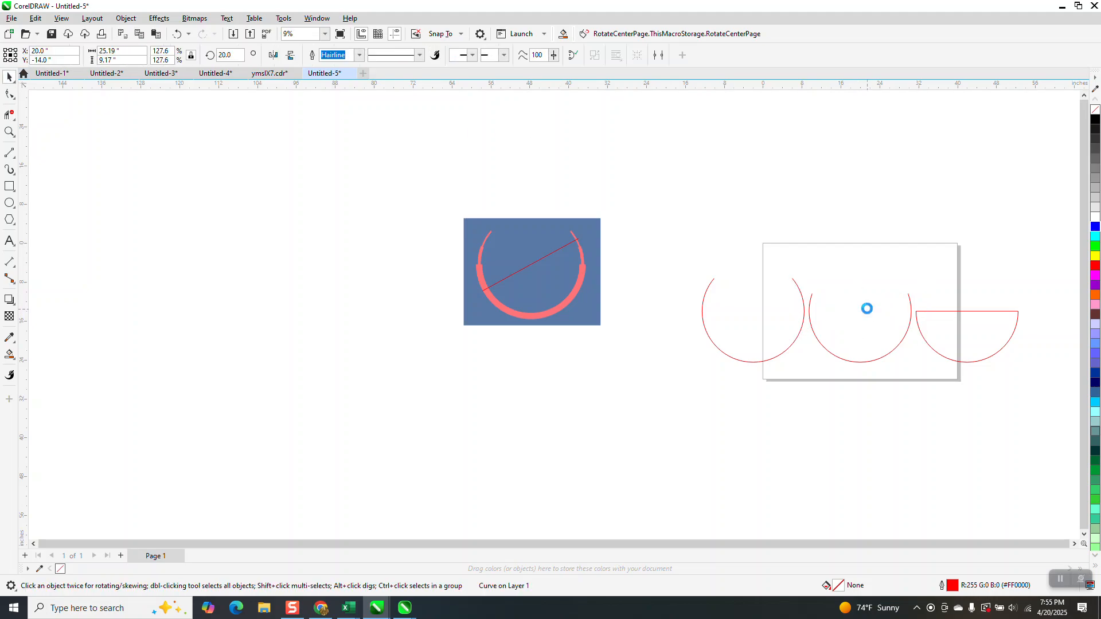
left_click(968, 312)
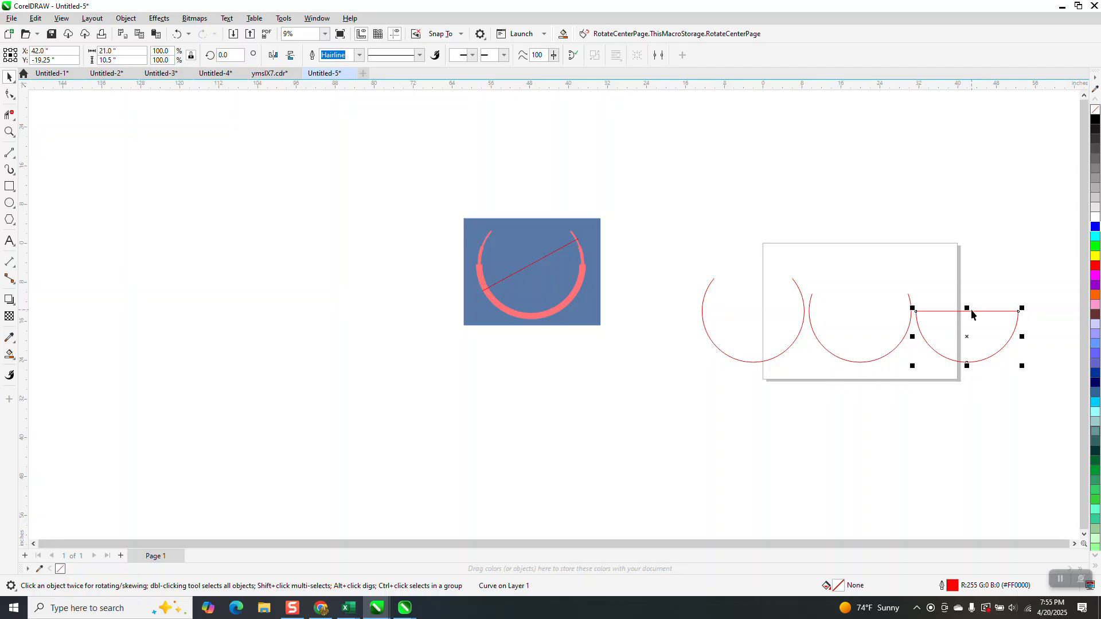
key("Delete")
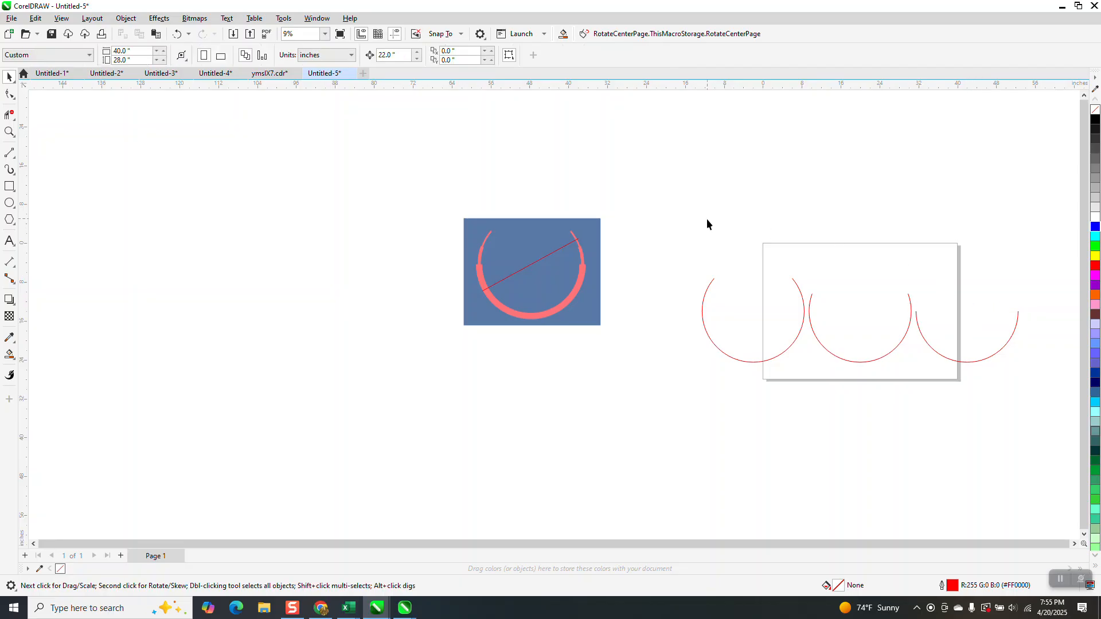
Try to stack the three open arcs by centring them on the page
left_click_drag(975, 404, 1069, 410)
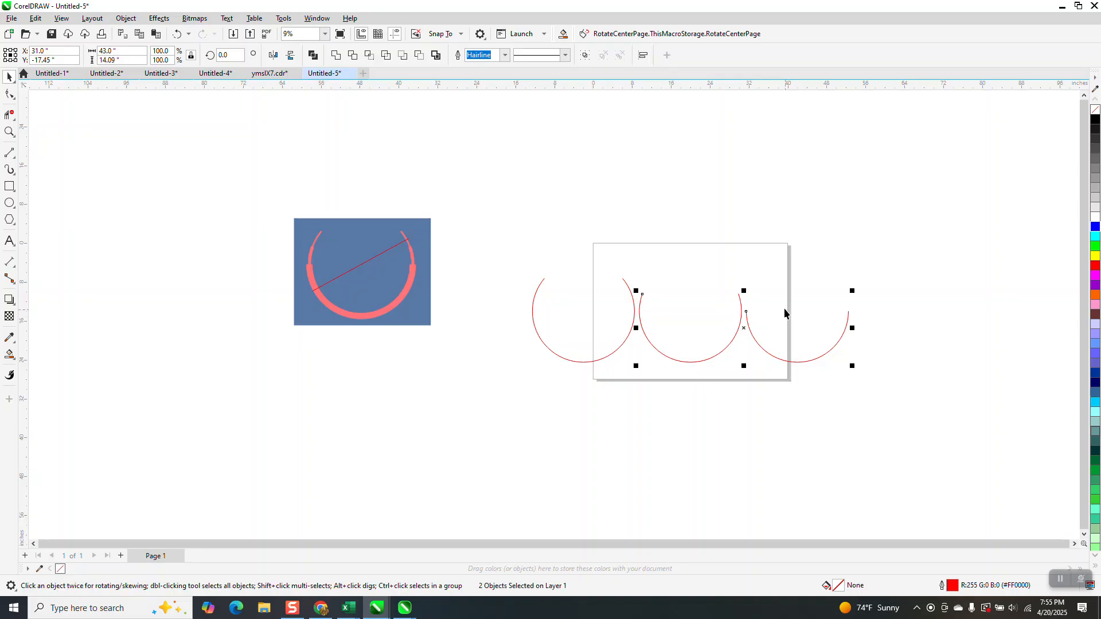
key("p")
left_click(177, 34)
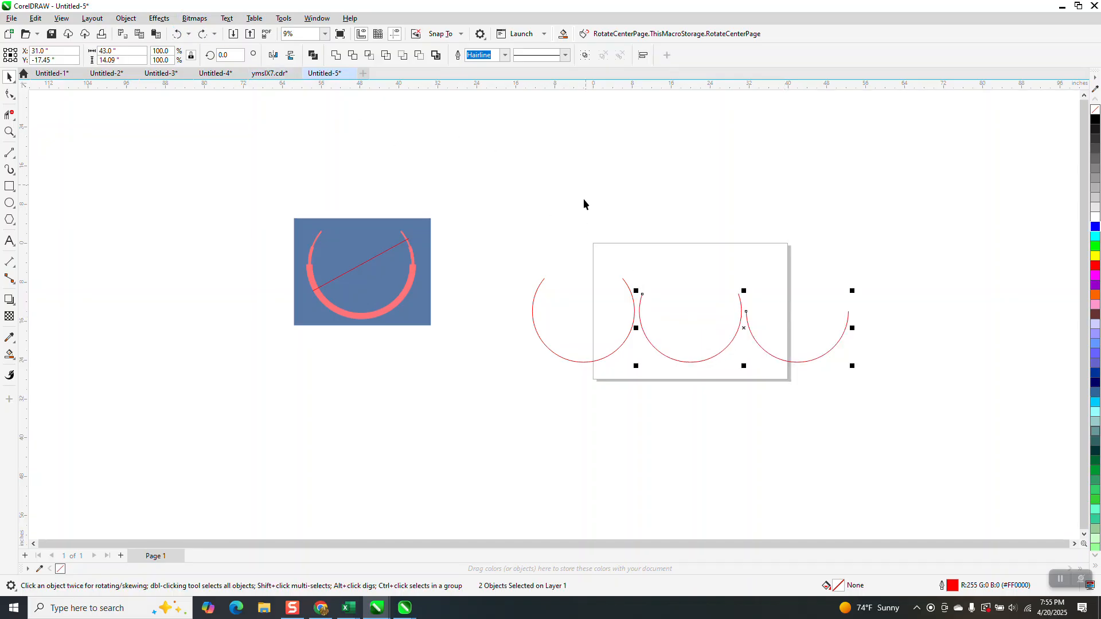
key("p")
left_click(901, 355)
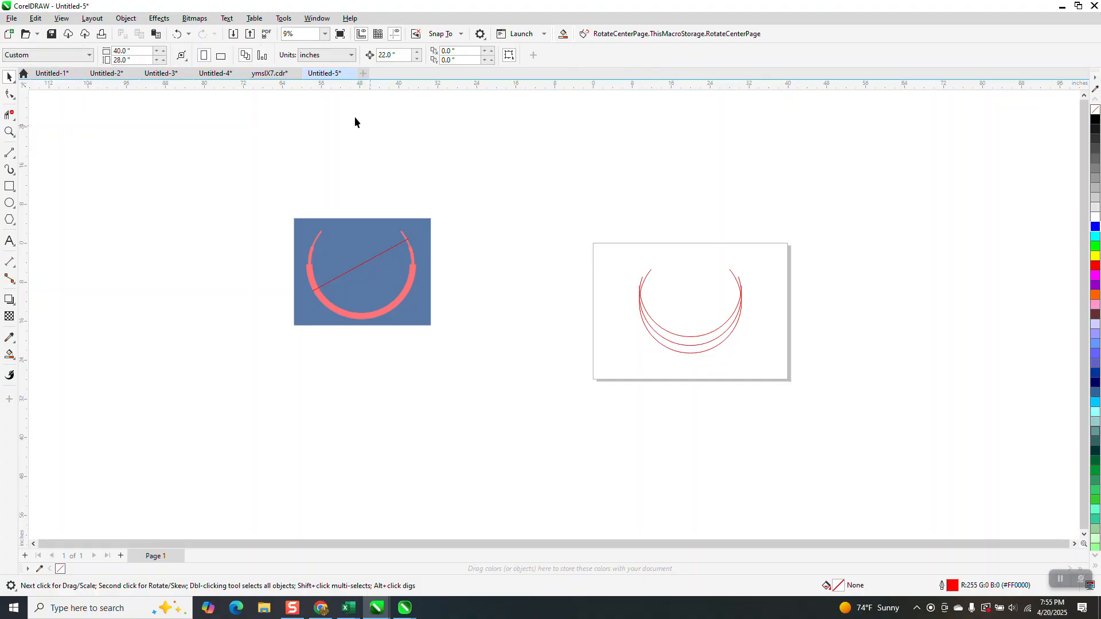
left_click(177, 34)
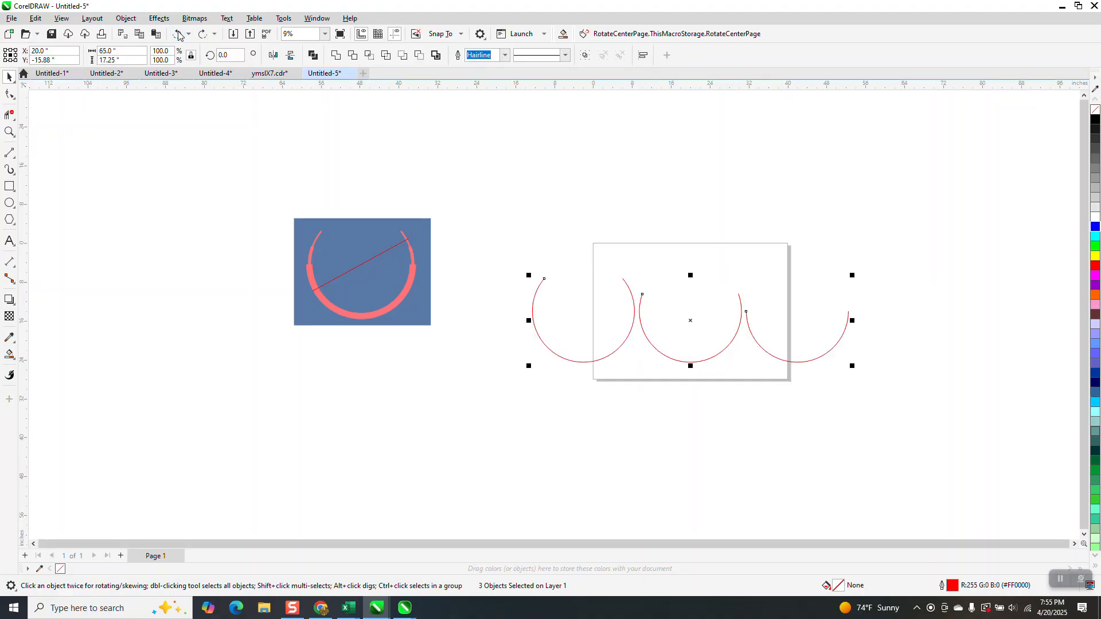
left_click(890, 224)
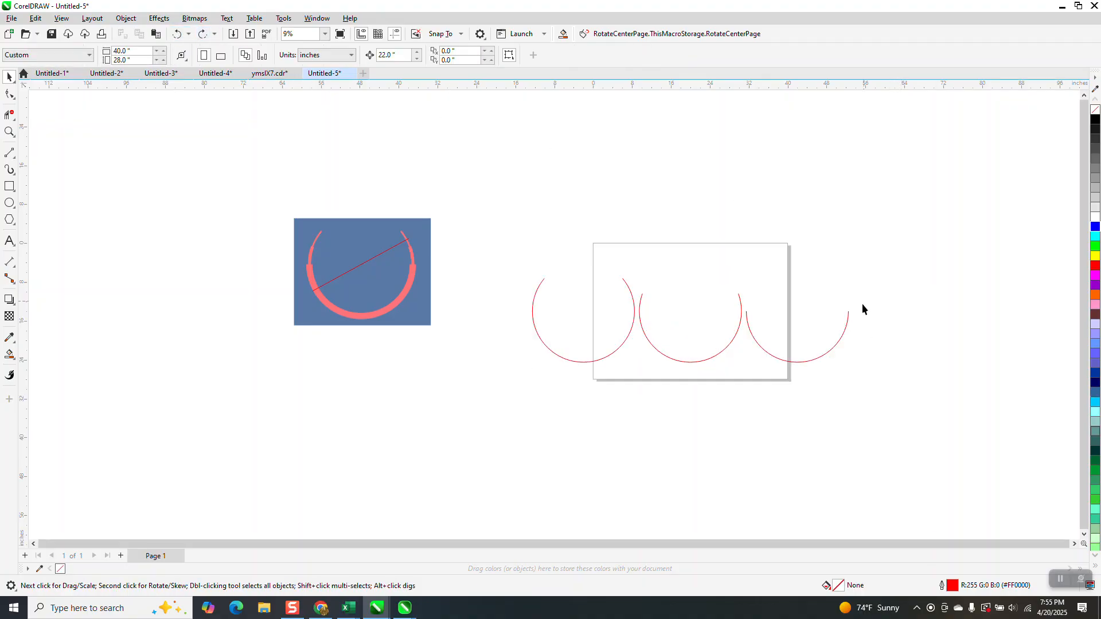
Set the outline width of the rightmost half-circle arc to 1 inch
left_click(837, 345)
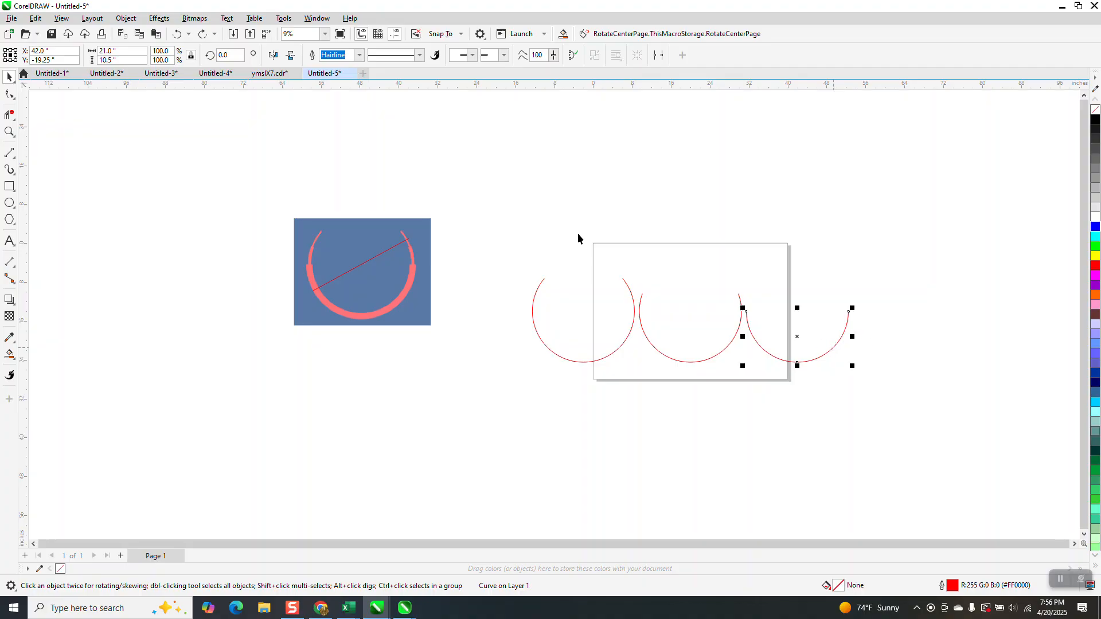
left_click(359, 56)
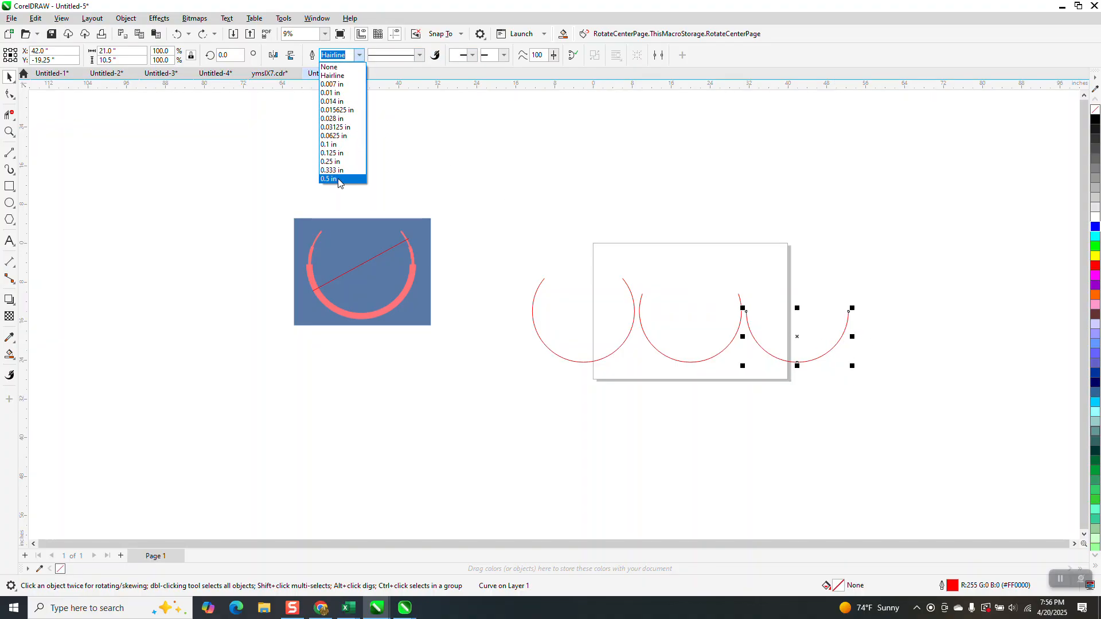
left_click(338, 180)
left_click_drag(347, 54, 276, 23)
type("1")
key("Return")
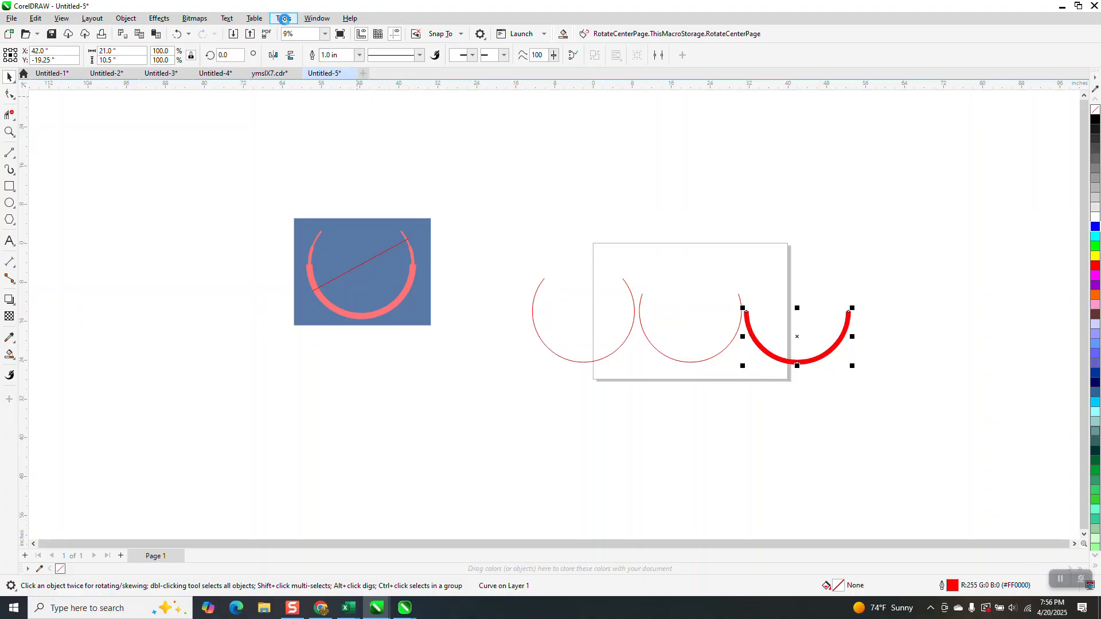
Set the outline width of the middle arc to 0.5 in and that of the leftmost arc to 0.25 in
left_click(721, 353)
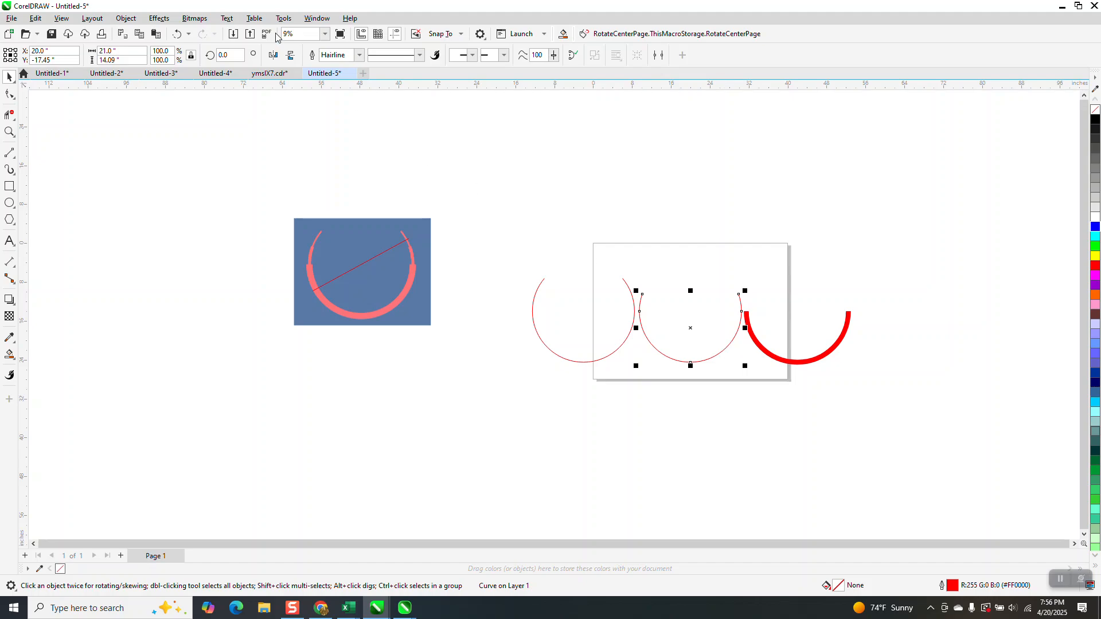
left_click(359, 57)
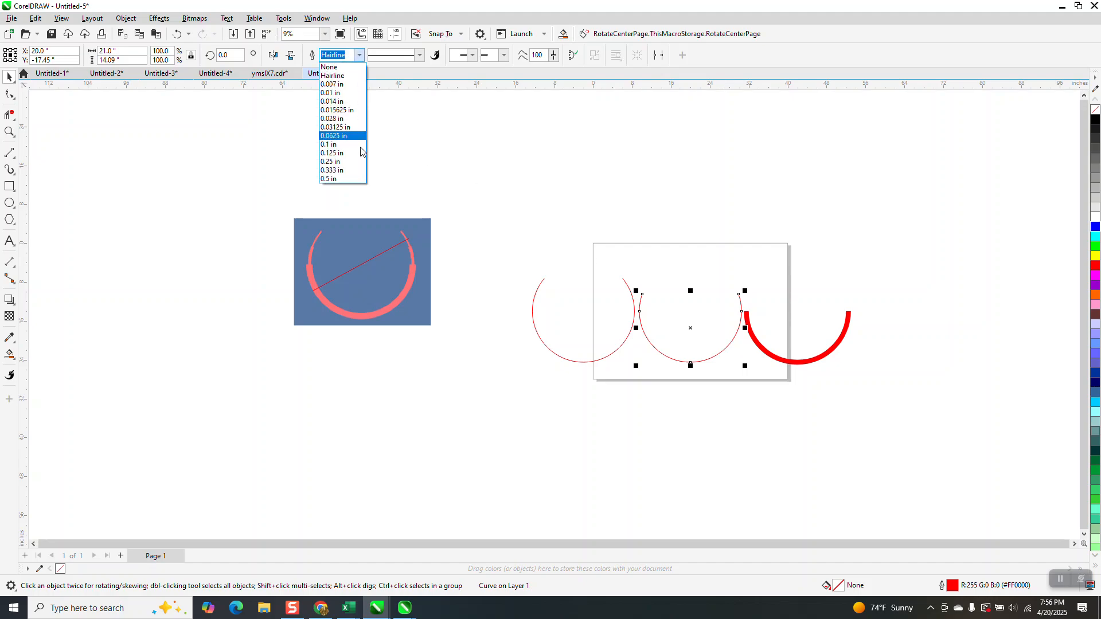
left_click(363, 183)
left_click(626, 286)
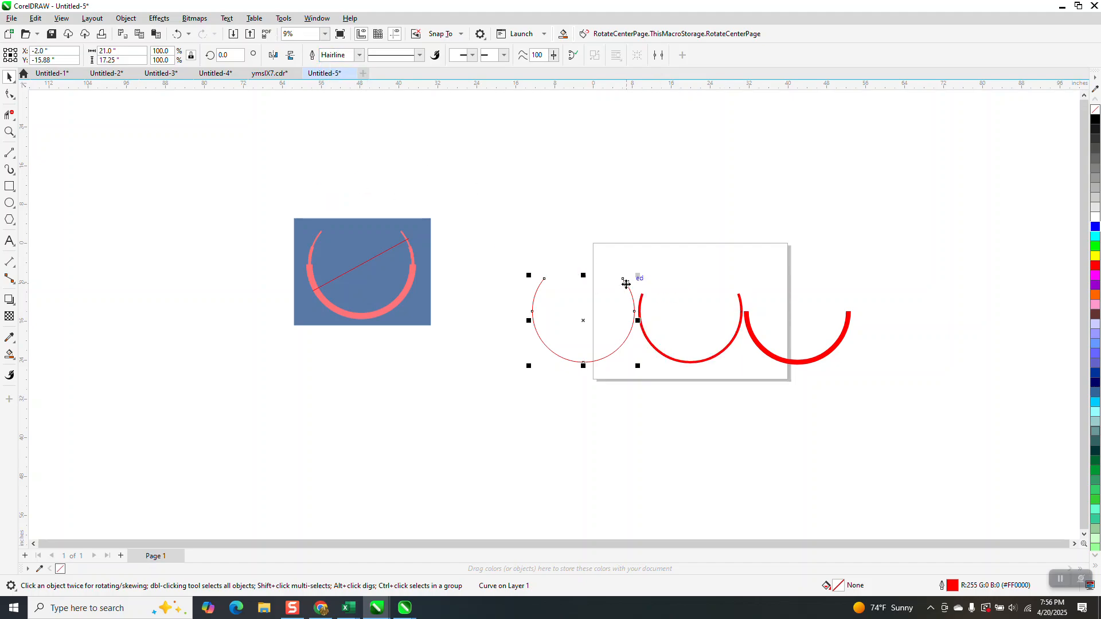
left_click(359, 57)
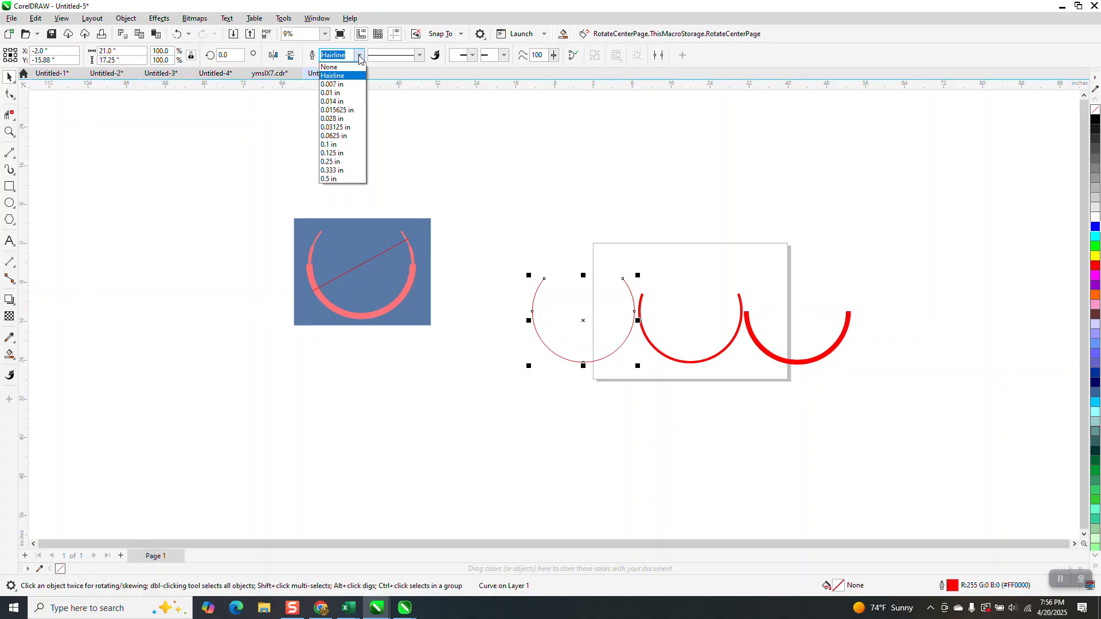
left_click(331, 161)
Convert the outlines of all three arcs to objects and give them no fill and a black outline
left_click_drag(864, 425, 865, 424)
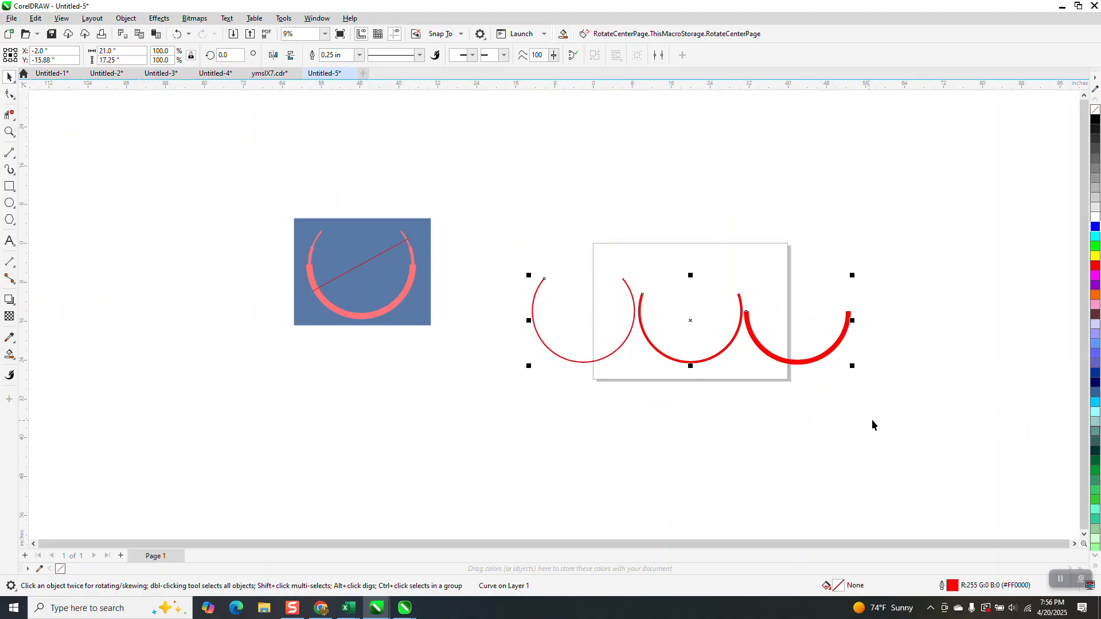
left_click(126, 20)
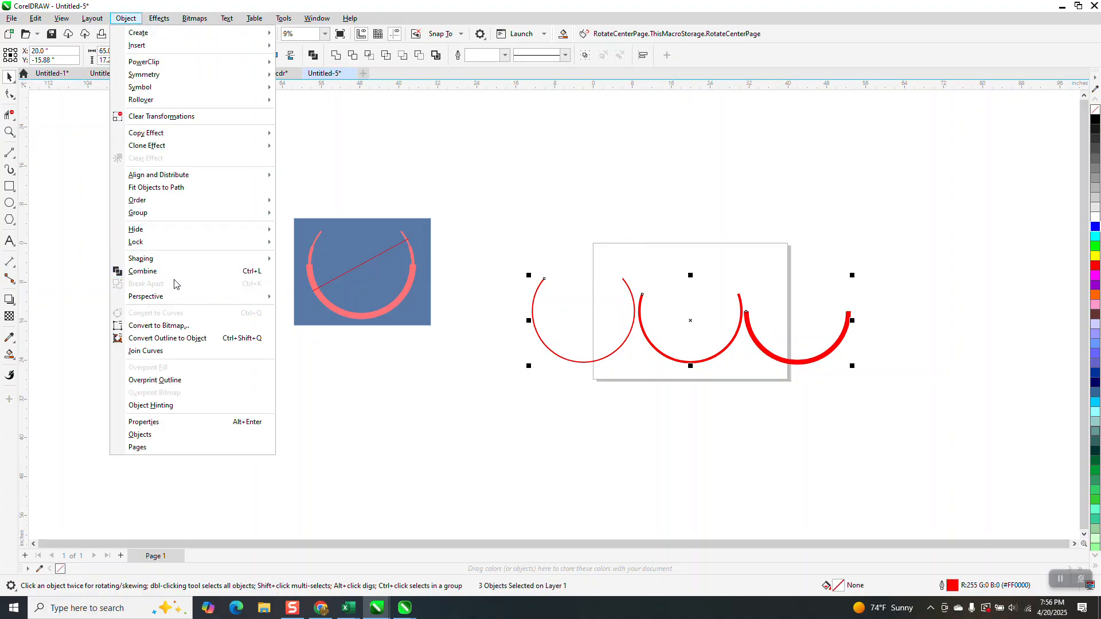
left_click(268, 340)
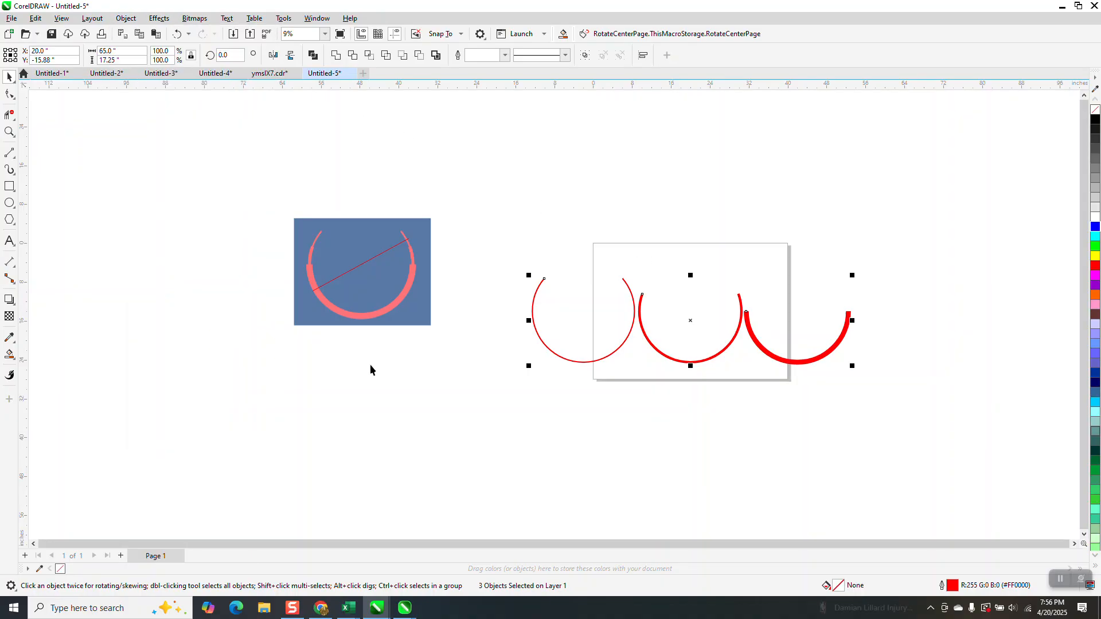
left_click(1096, 109)
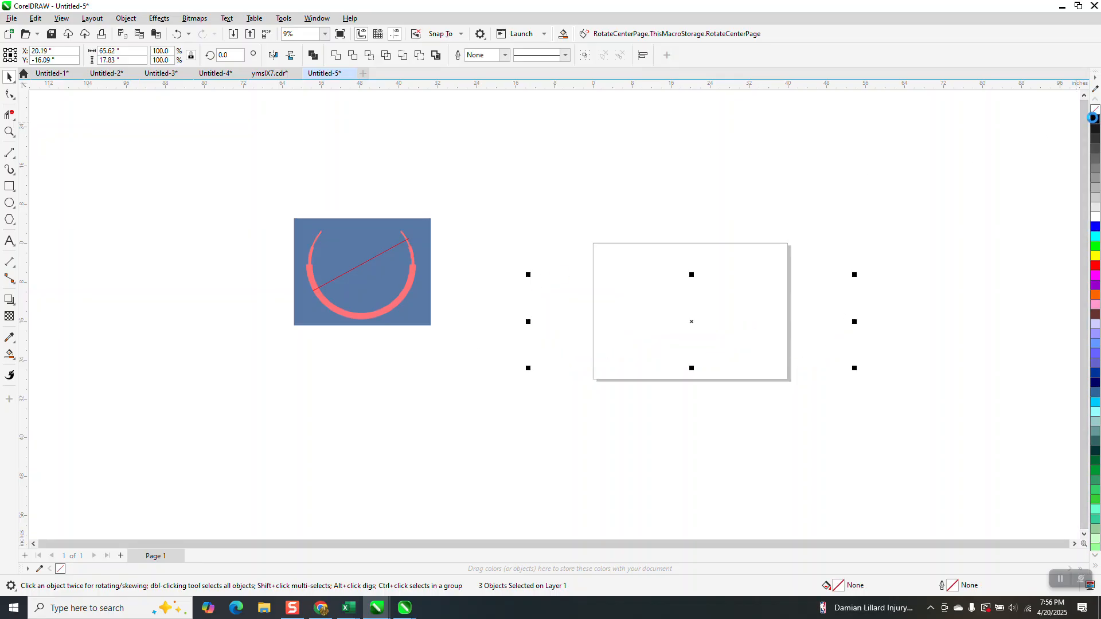
right_click(1096, 118)
left_click(797, 164)
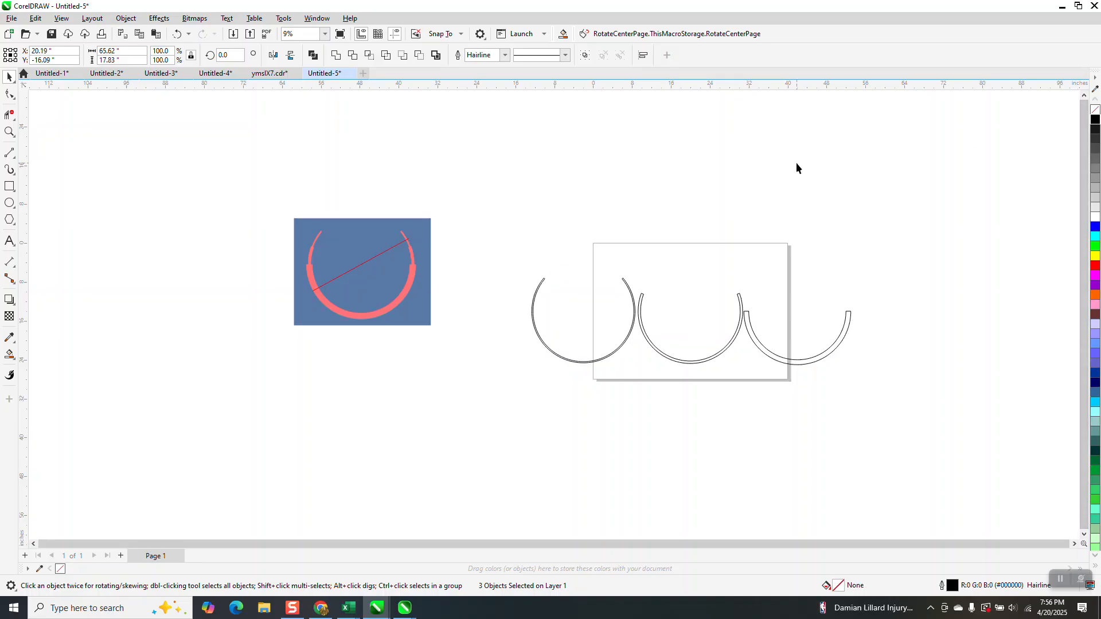
Nudge the 1-inch and 0.25-inch-wide arcs 22 inches each so both overlap the middle arc on the page
left_click(789, 364)
key("Left")
left_click(617, 353)
key("Left")
key("Right")
key("Right")
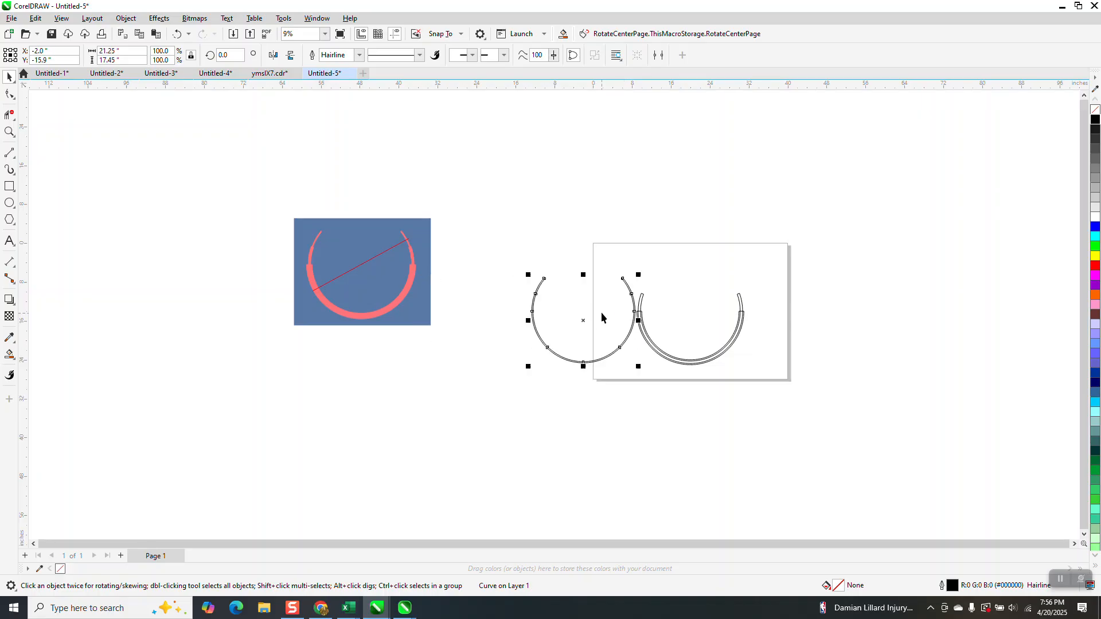
Weld the three stacked arcs into a single stepped outline and inspect the joined shape up close
left_click_drag(630, 241, 789, 404)
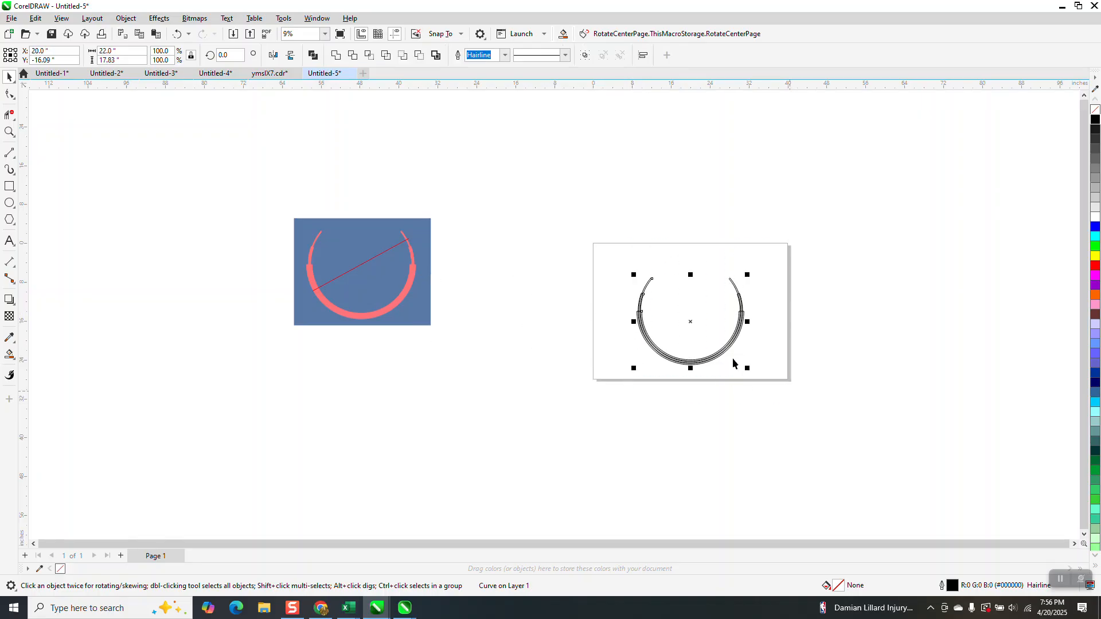
left_click(335, 54)
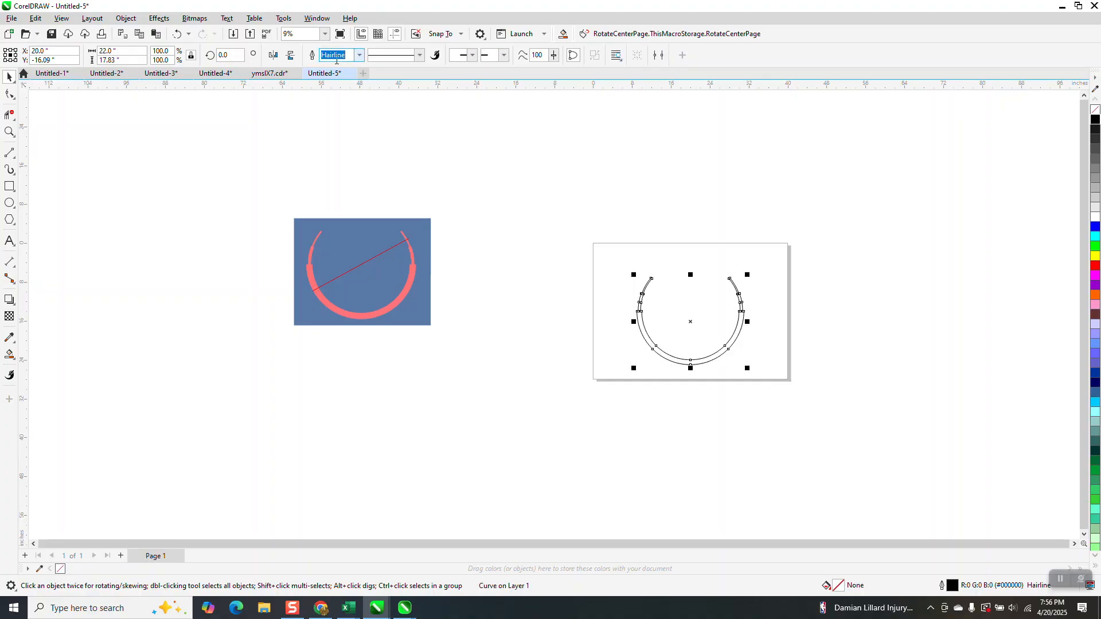
left_click(9, 131)
left_click_drag(635, 247, 803, 379)
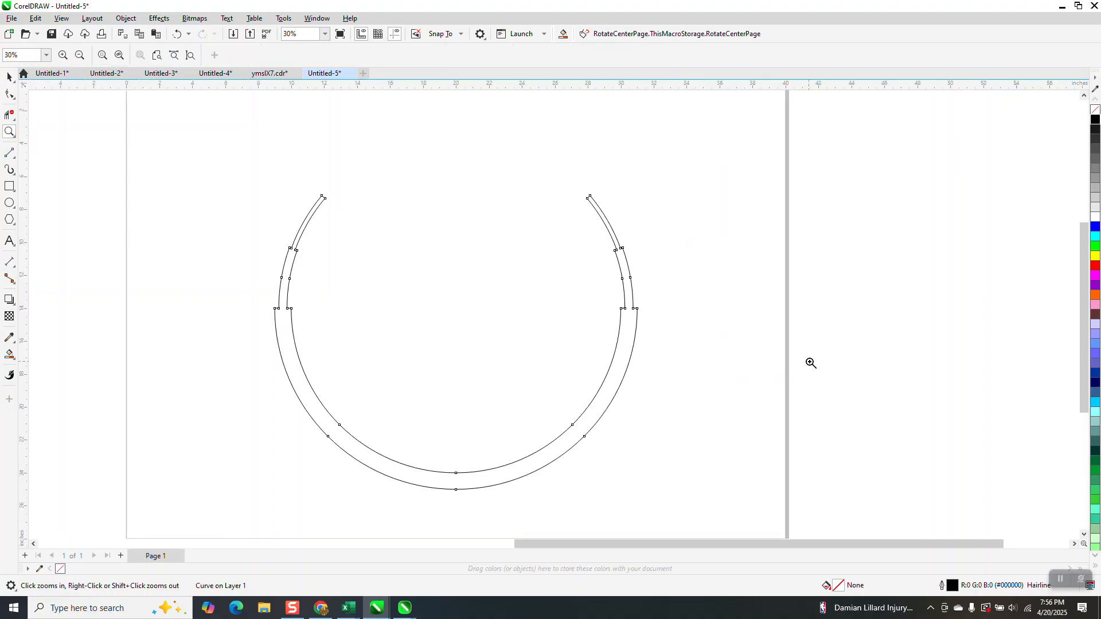
Move the blue reference image to the page's edge and delete the red diagonal line left behind
scroll(694, 212, "down", 4)
scroll(290, 258, "down", 3)
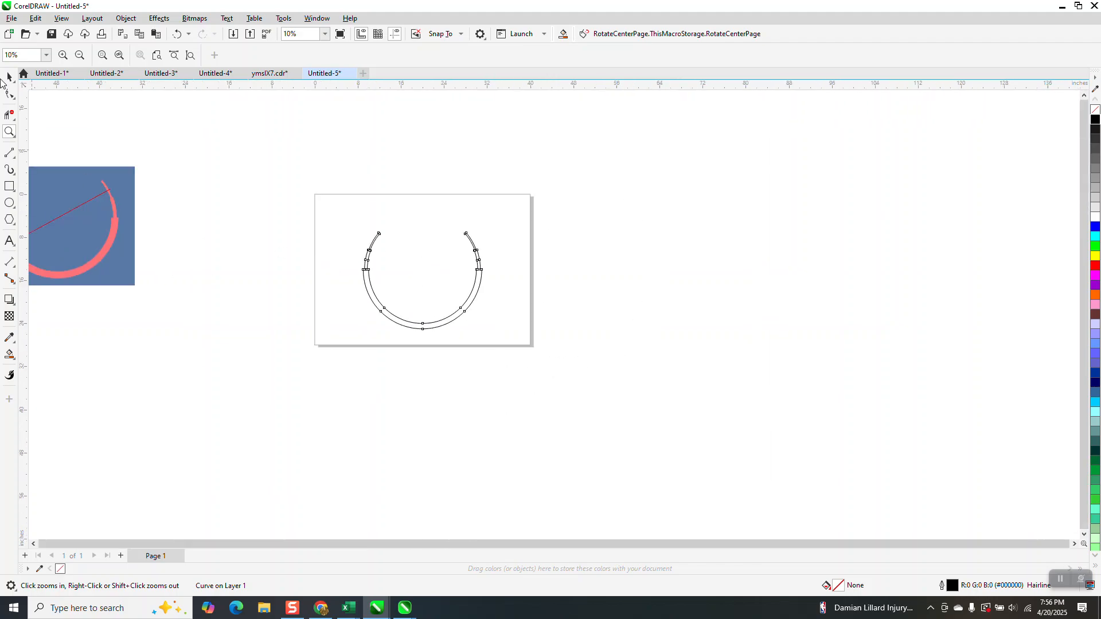
left_click(9, 77)
left_click_drag(119, 189, 299, 253)
left_click(101, 195)
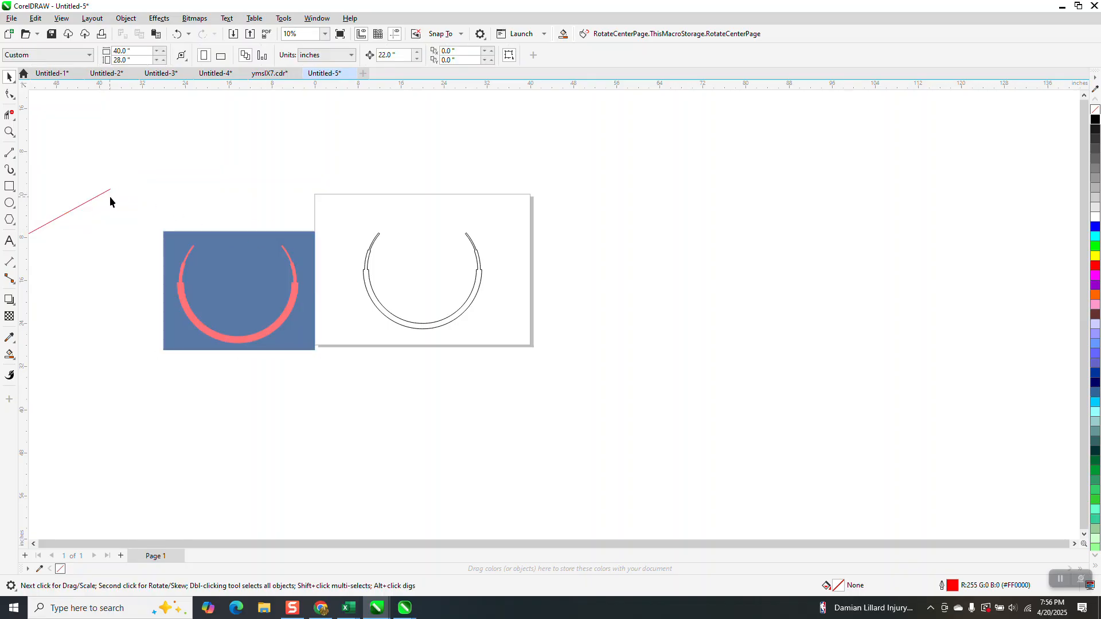
left_click(111, 191)
key("Delete")
Smart-fill the stepped ring without an outline, using the coral colour #FF7479 sampled from the ring in the reference image
left_click(9, 355)
left_click(130, 56)
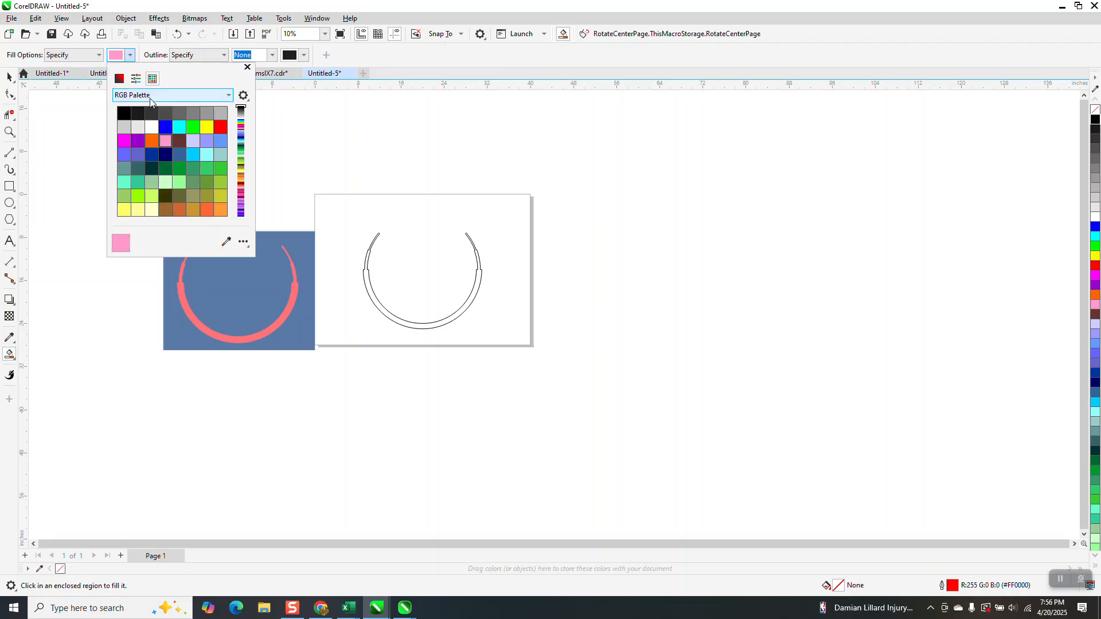
left_click(226, 242)
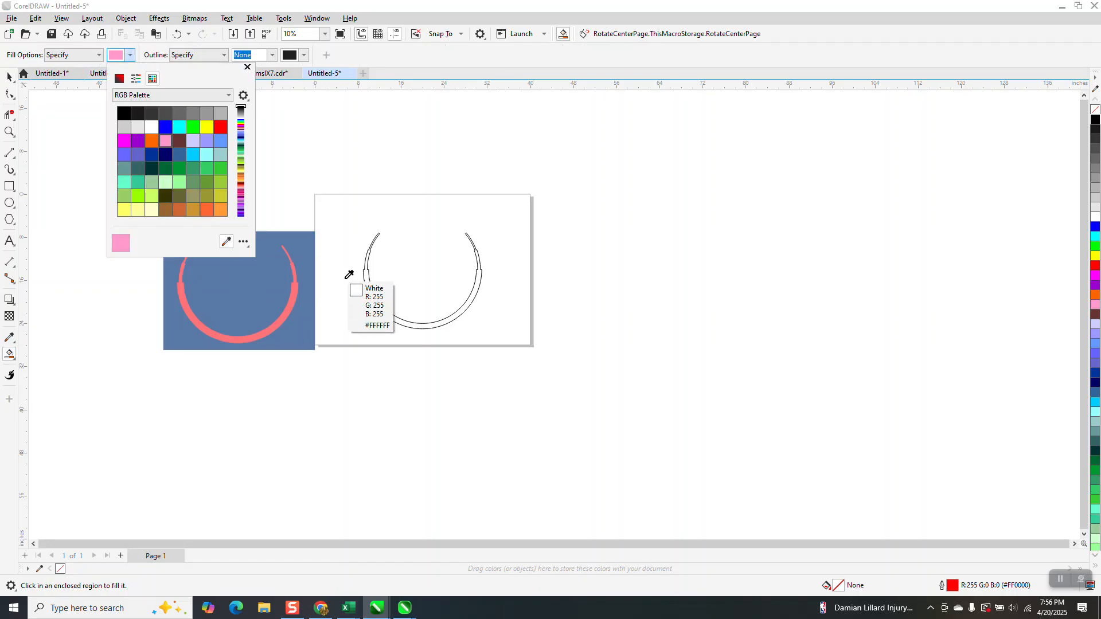
left_click(297, 291)
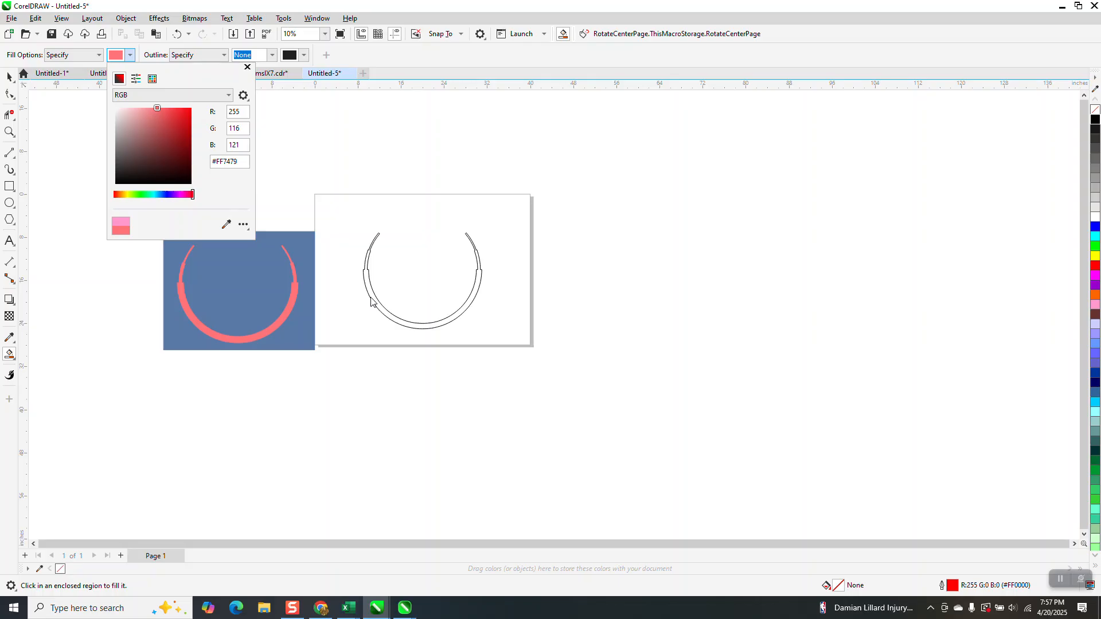
left_click(372, 297)
left_click(371, 297)
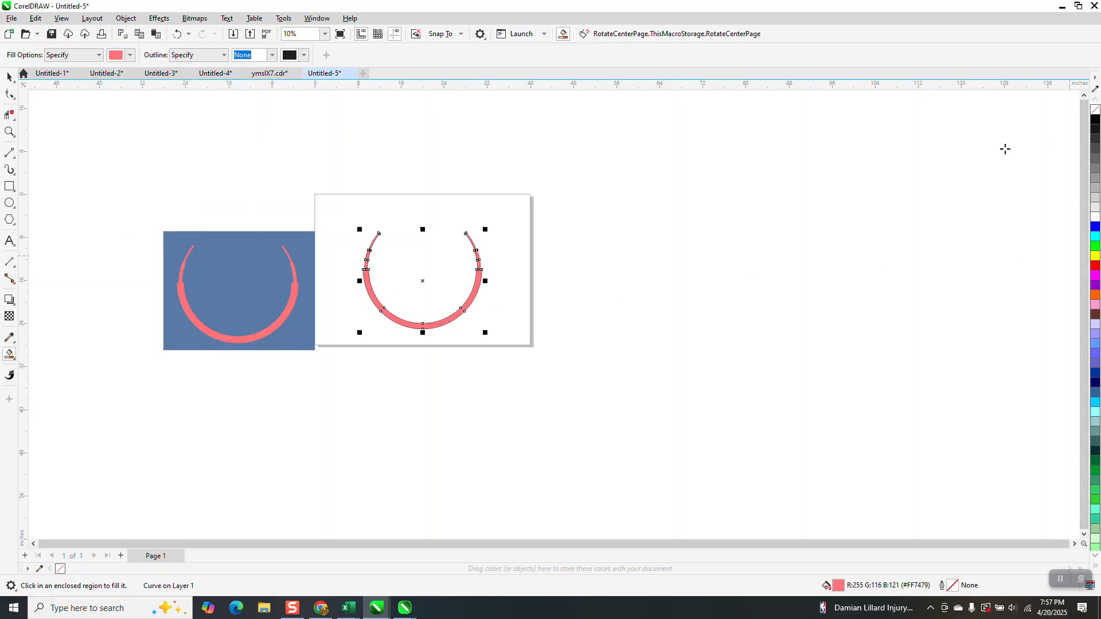
Shift the coral ring 22 inches off the black outline, delete that outline, and centre the coral ring on the page
key("shift+Right")
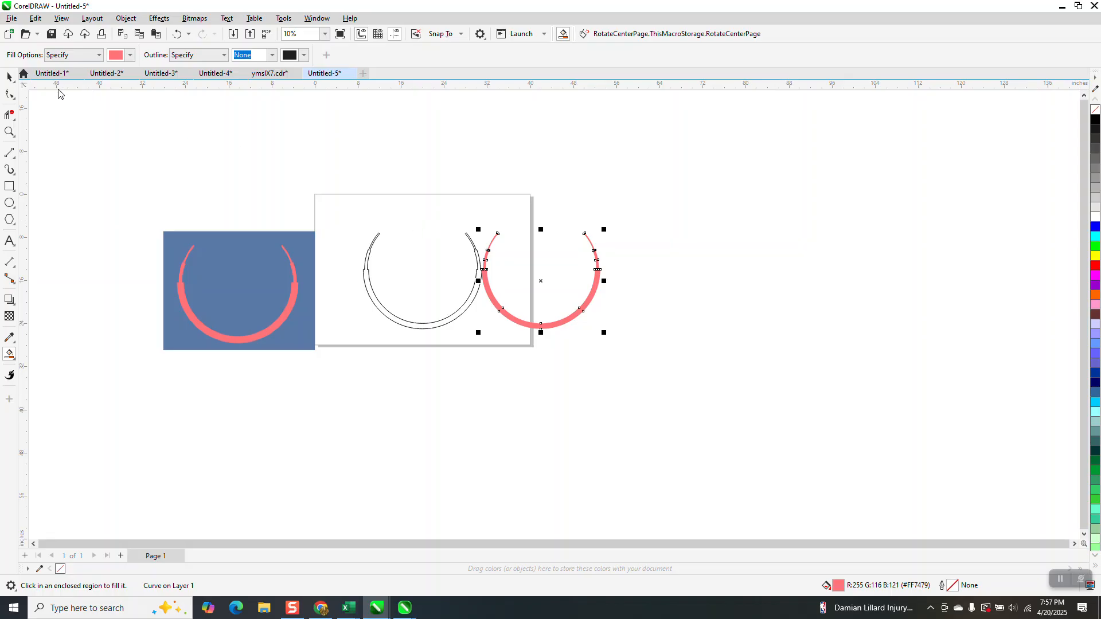
key("space")
left_click_drag(344, 191, 504, 363)
key("Delete")
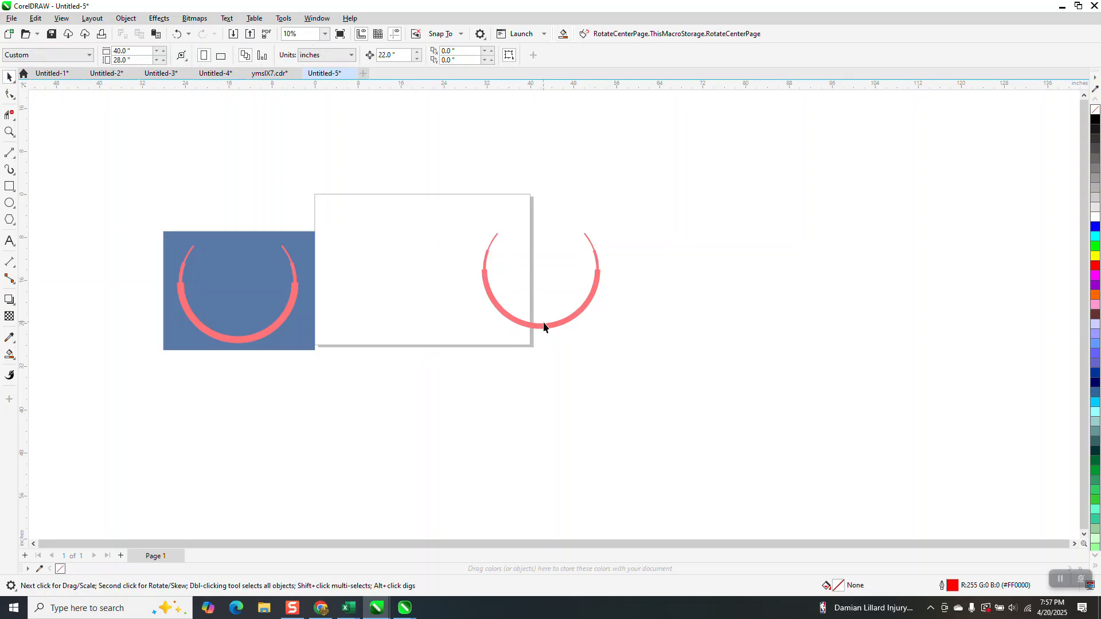
left_click(546, 323)
key("p")
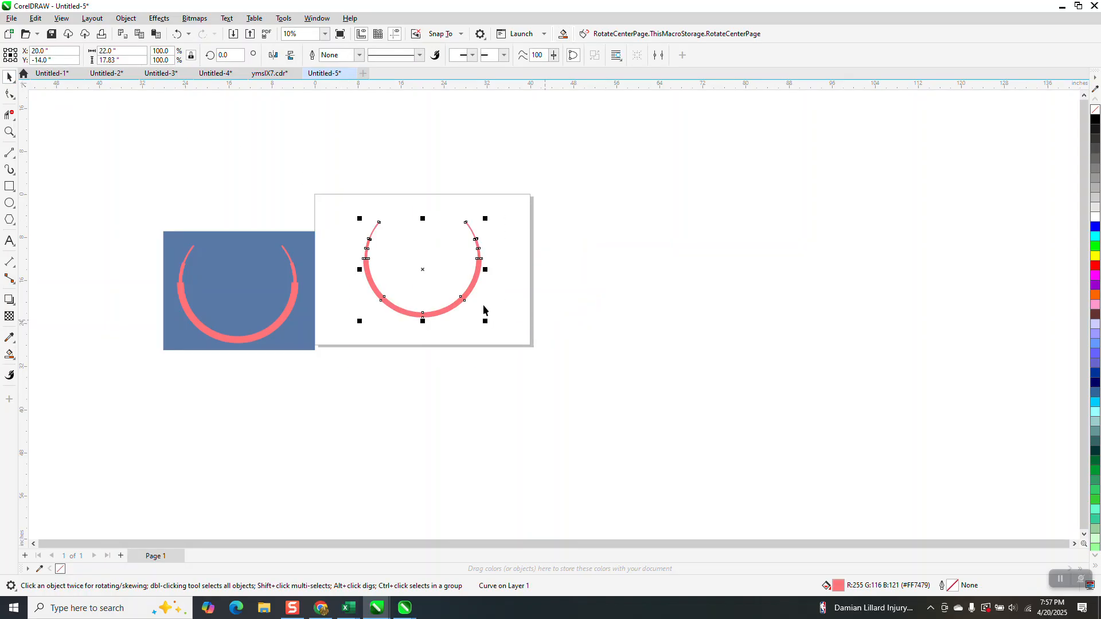
Move the reference image alongside the coral ring and compare their stepped thickness up close
left_click_drag(243, 277, 277, 245)
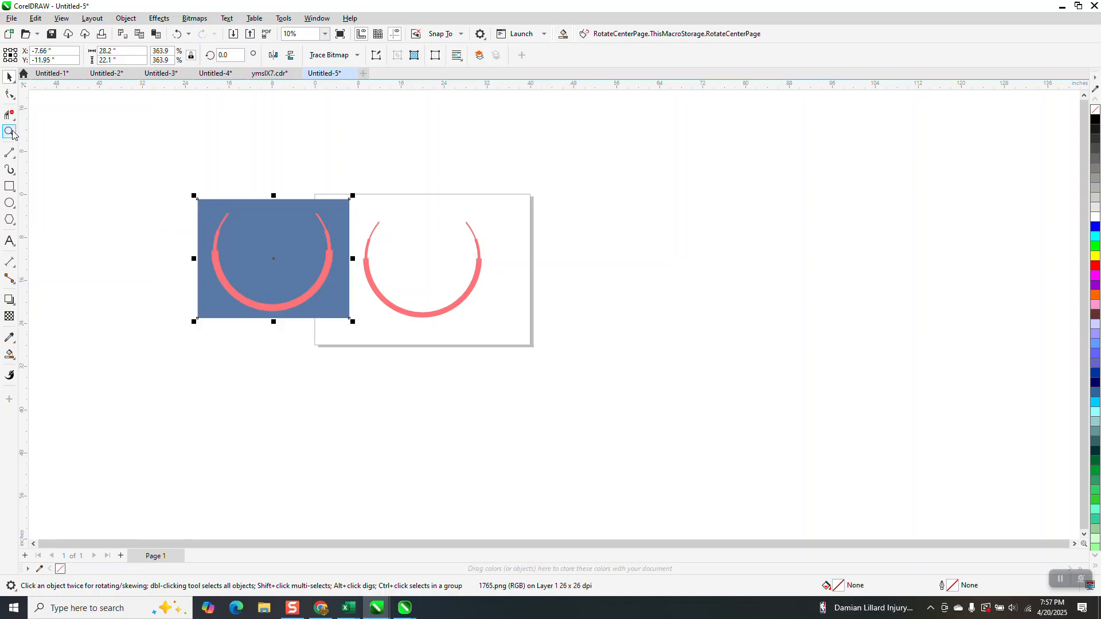
left_click(9, 131)
left_click_drag(356, 219, 427, 287)
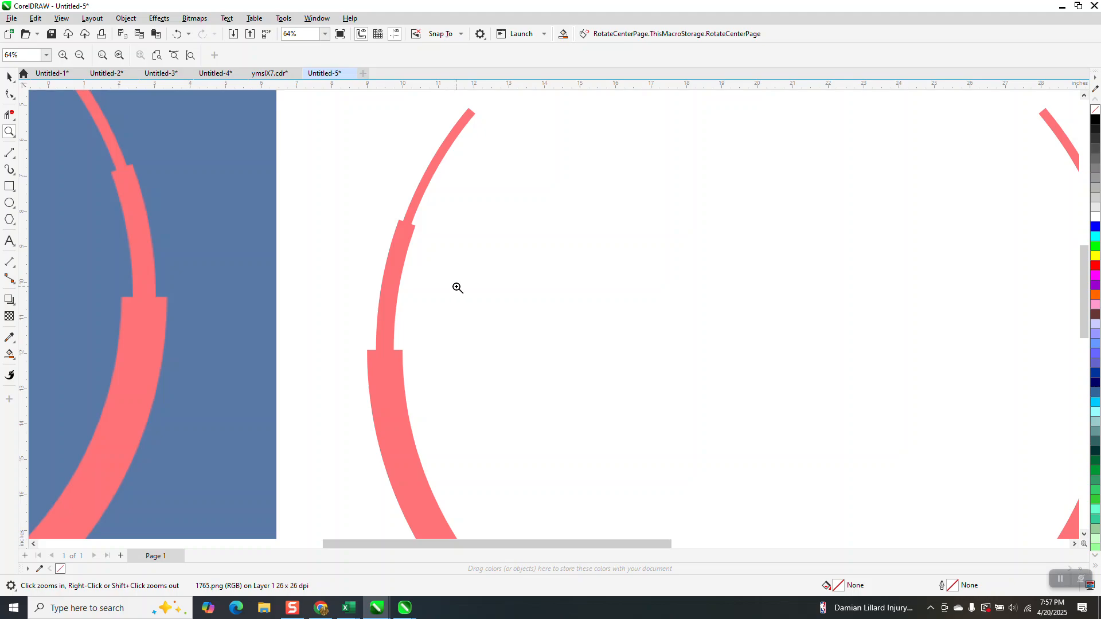
right_click(455, 275)
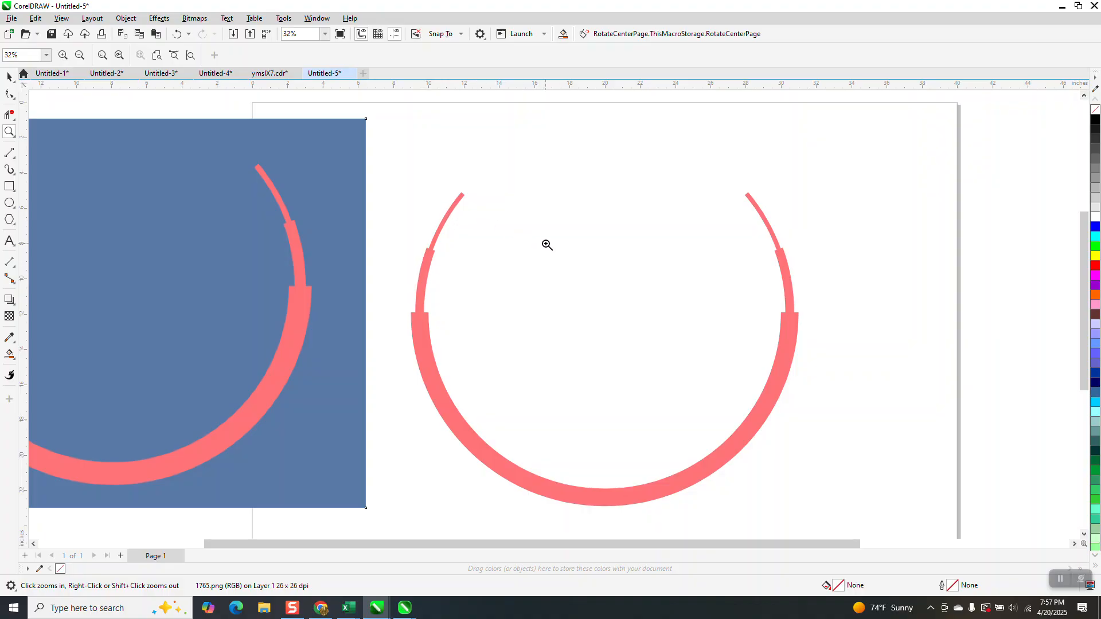
scroll(553, 239, "down", 1)
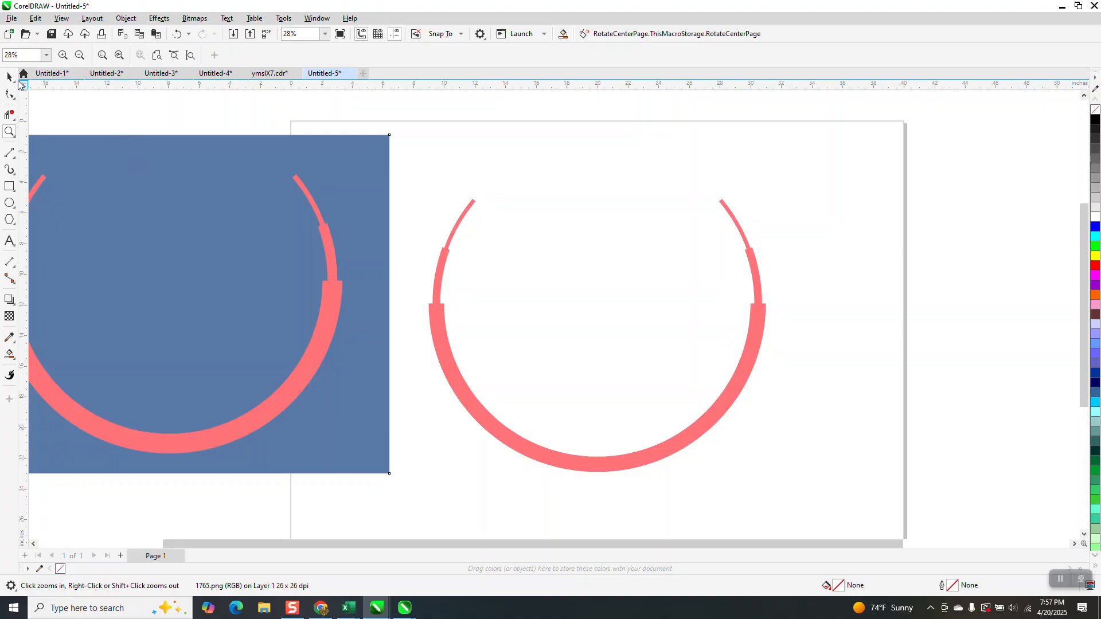
left_click(10, 76)
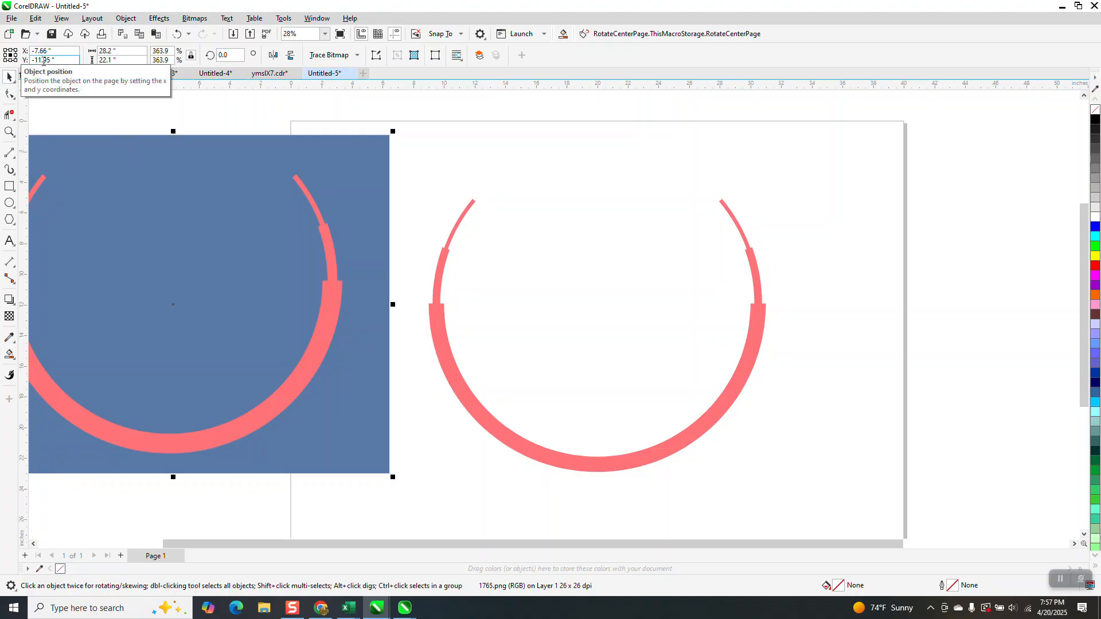